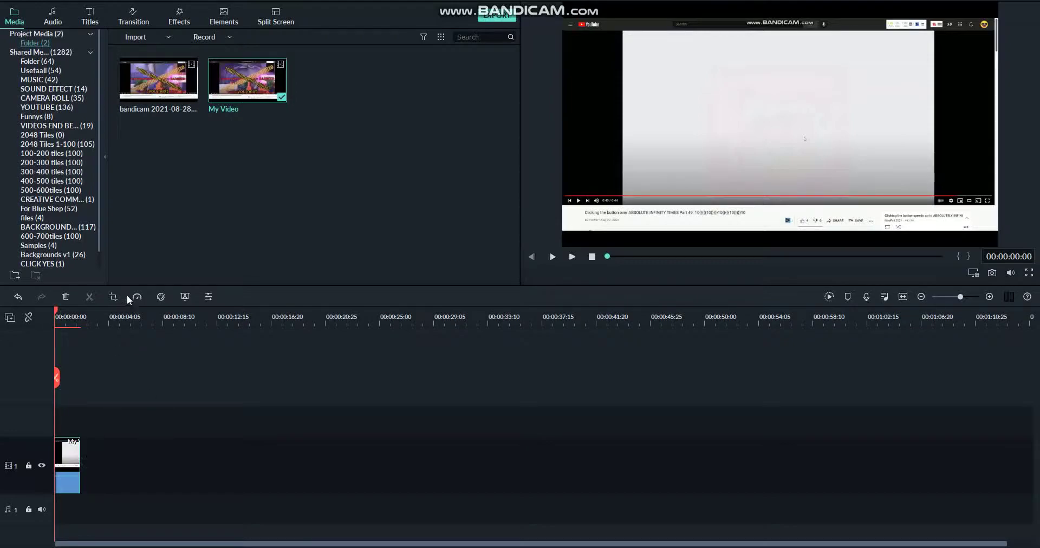
- Speed up the My Video clip to 2x and paste five copies of it one after another on the timeline
mouse_move(169, 336)
left_click(216, 338)
key("ctrl+c")
key("ctrl+v")
key("ctrl+v")
key("ctrl+v")
key("ctrl+v")
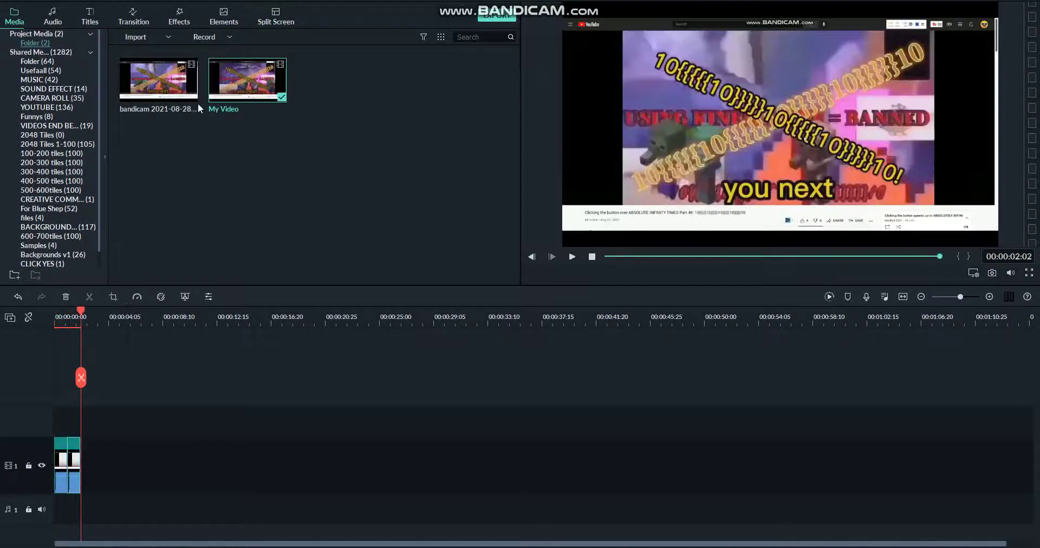
- Lay the Mild effect over the row of clips, ending it exactly where the clips end, and preview the result
left_click(182, 21)
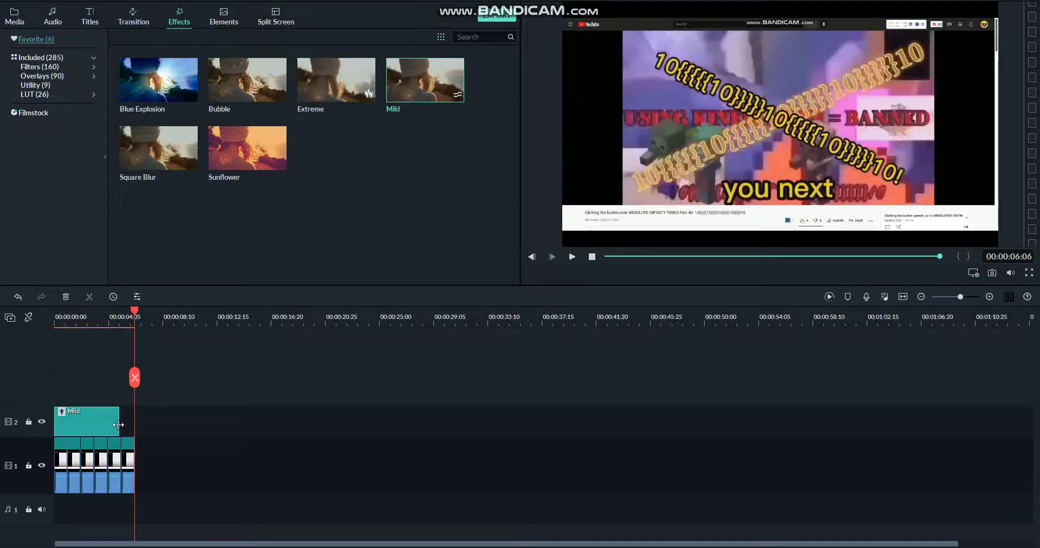
left_click_drag(119, 425, 179, 423)
left_click(135, 378)
key("Delete")
key("space")
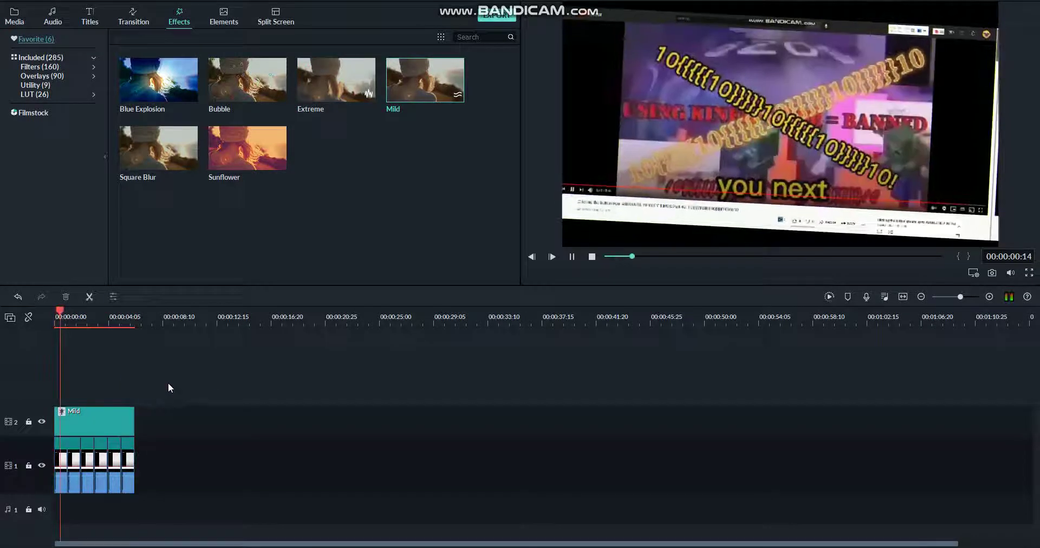
left_click(965, 297)
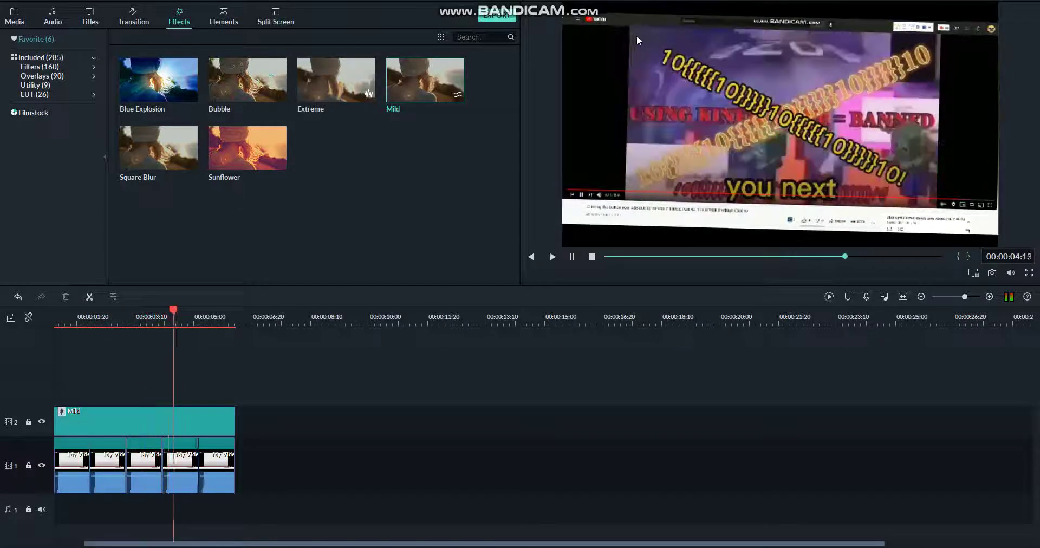
- Export the shaking montage to the computer as an MP4 file and close the export windows
left_click(496, 17)
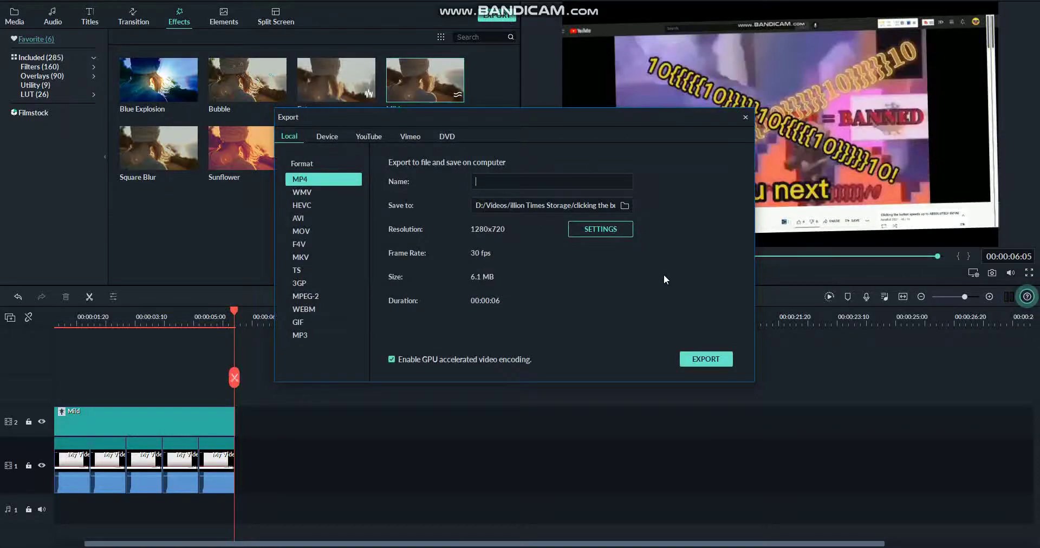
left_click(706, 359)
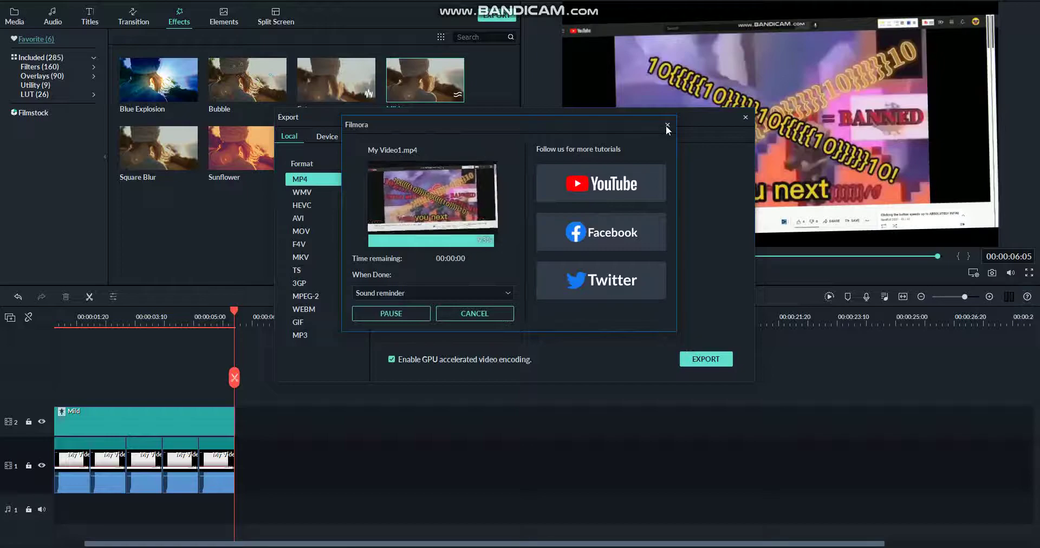
left_click(745, 117)
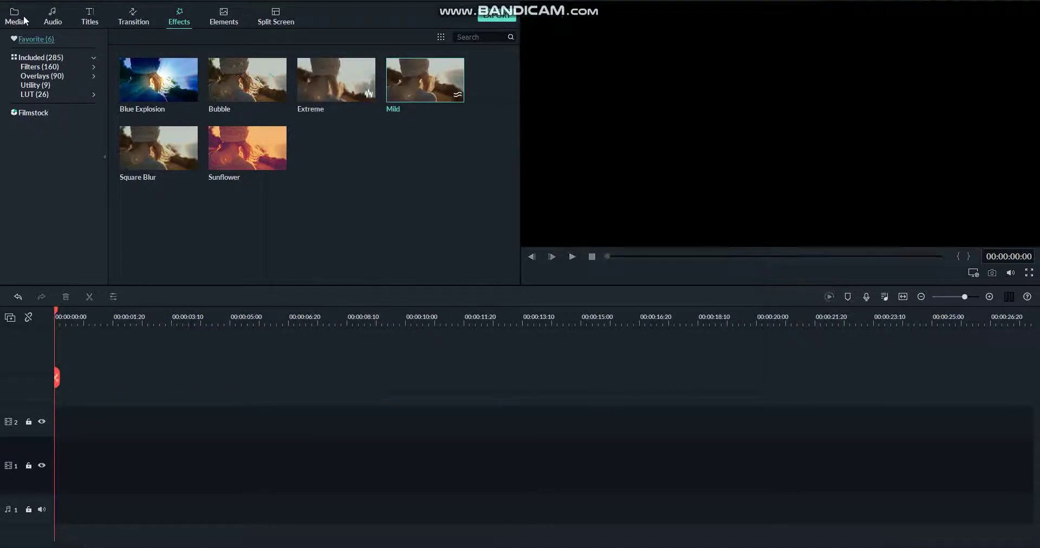
- Place the exported My Video1 clip on the empty timeline, speed it up to 2x and paste one copy after it
left_click(24, 19)
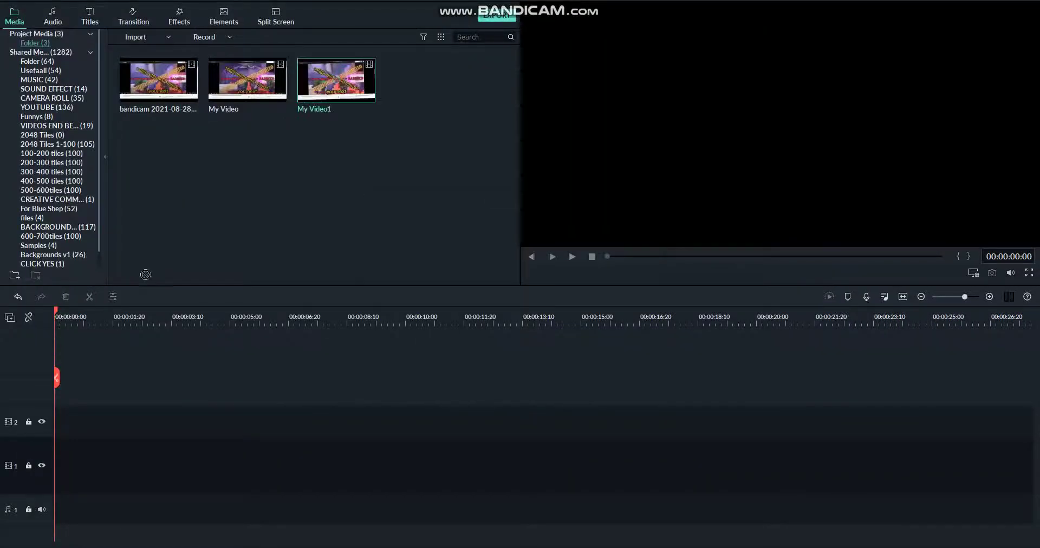
left_click(137, 297)
mouse_move(163, 327)
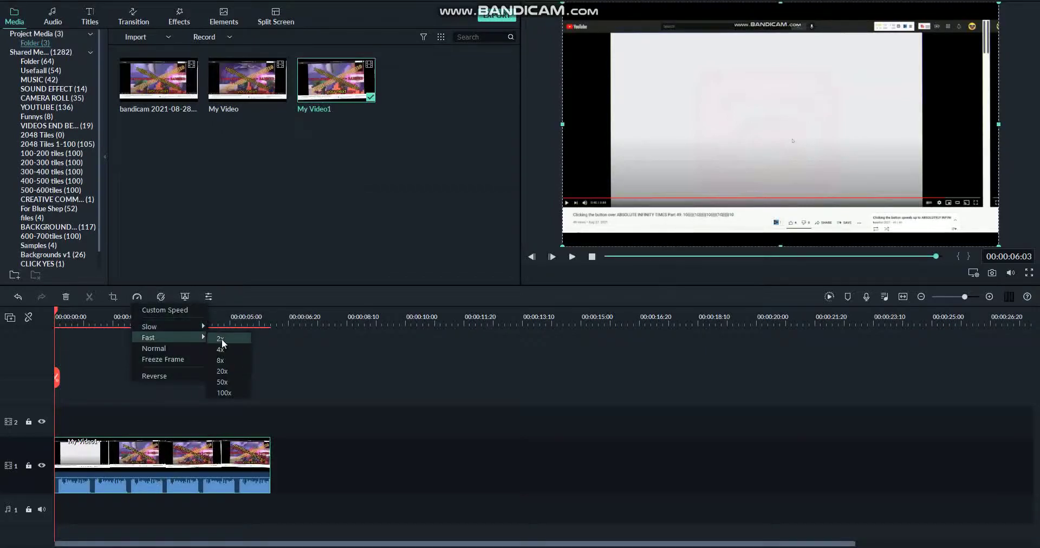
left_click(220, 339)
key("ctrl+c")
key("ctrl+v")
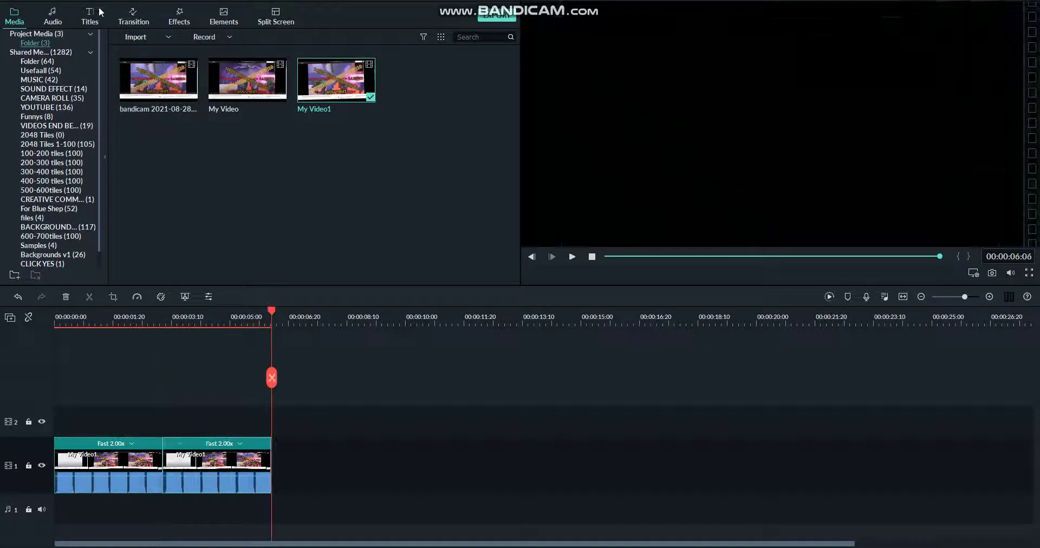
- Add the Congrations title above the clips and cut off the part that extends past their end
left_click(90, 16)
left_click_drag(174, 260, 339, 425)
left_click(271, 378)
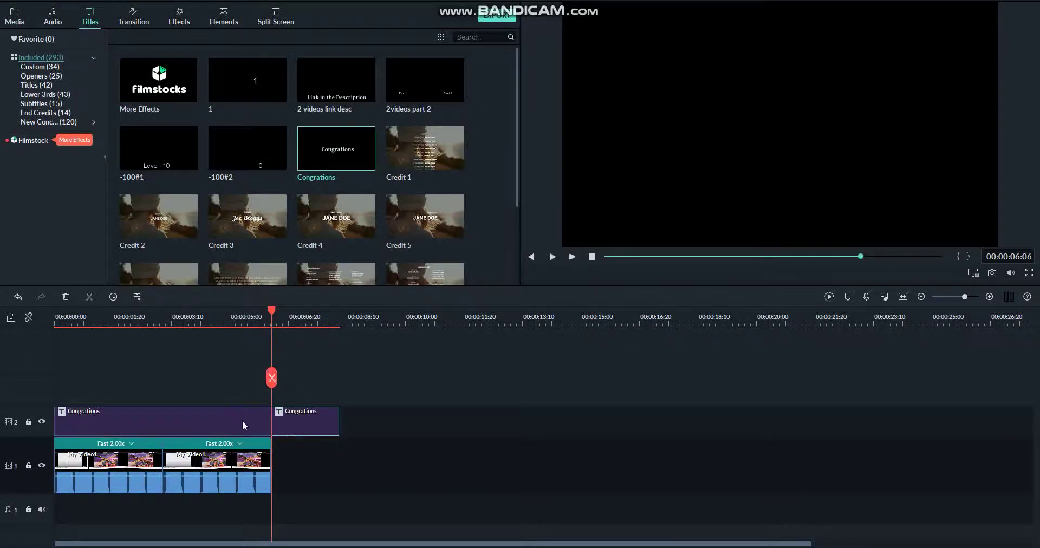
key("Delete")
- Replace the Congrations title text with 10{{{{{010}}}}}10
left_click(242, 421)
double_click(249, 417)
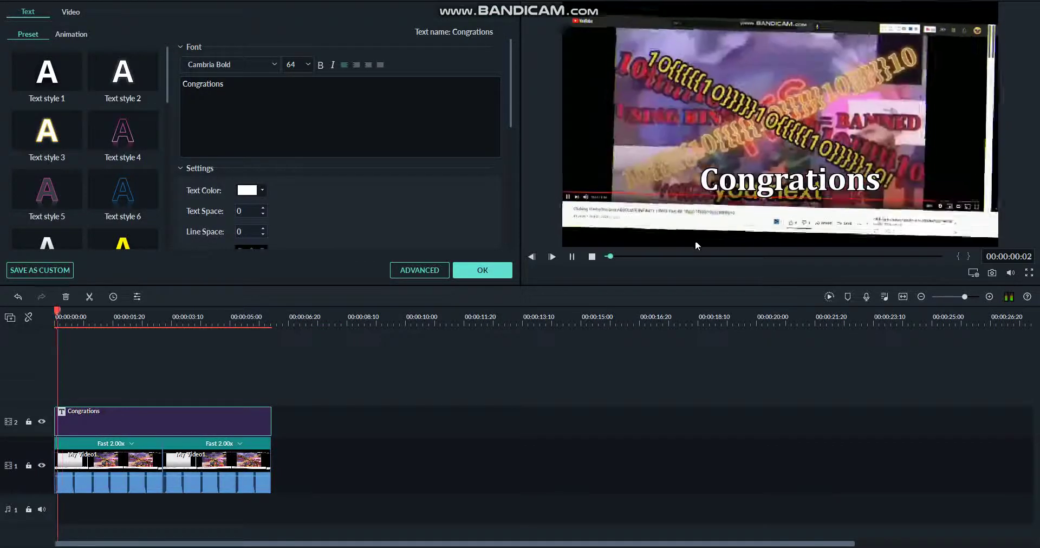
left_click(746, 190)
key("ctrl+a")
type("10{{{{{10{")
type("}}}}10")
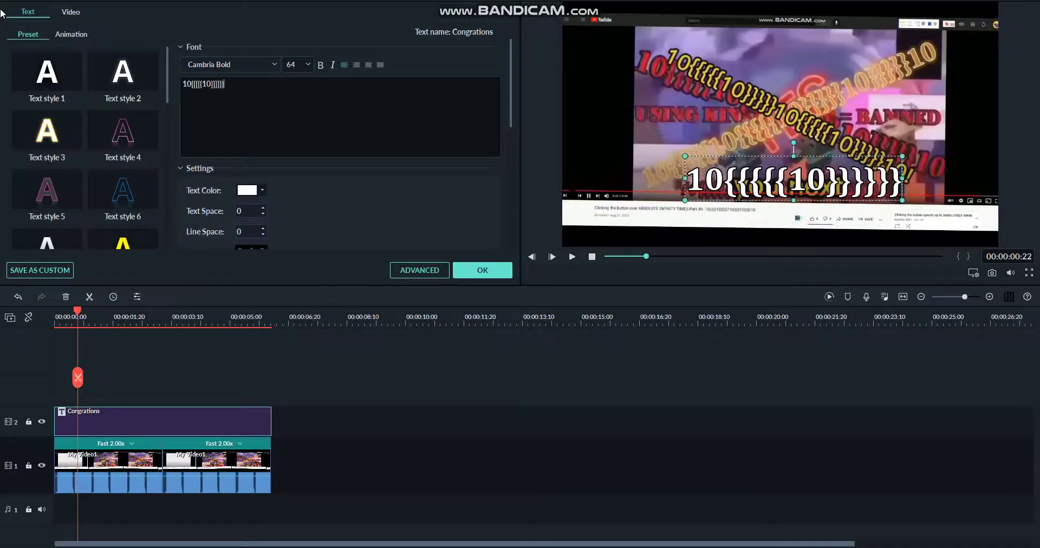
left_click(204, 83)
type("0")
- Apply Text style 8 and the Type Writer animation to the title
left_click(115, 85)
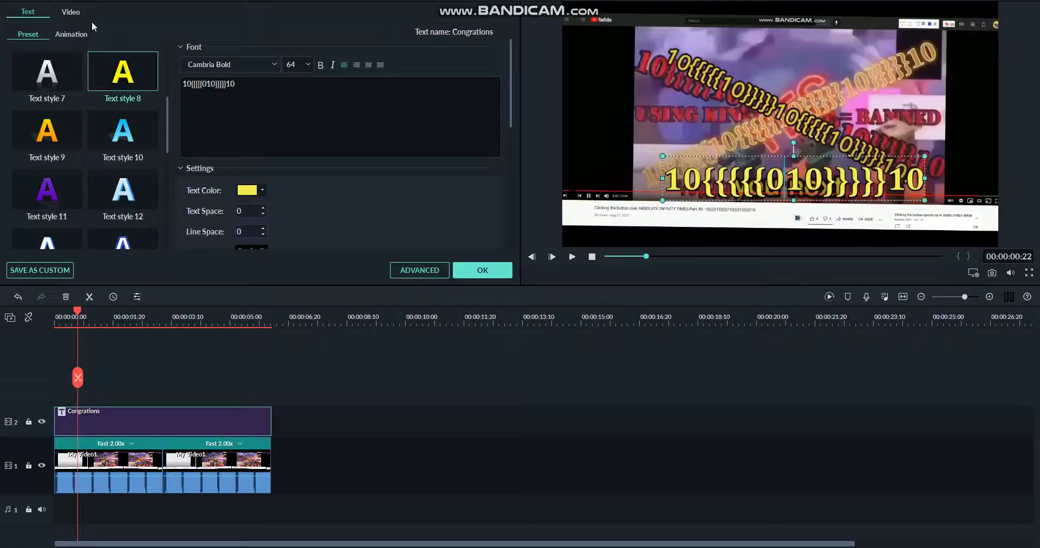
left_click(71, 34)
left_click(35, 135)
left_click(497, 267)
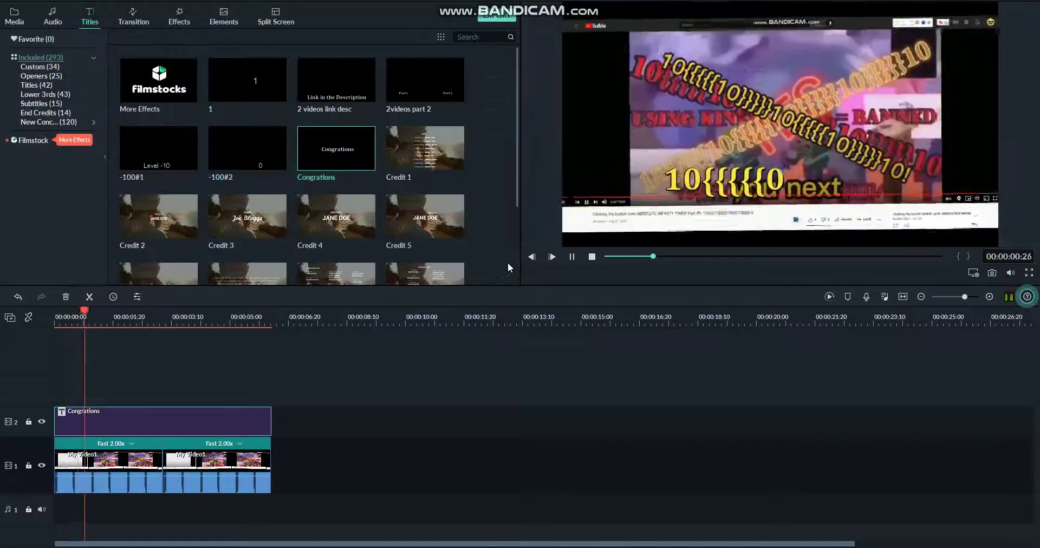
- Correct the title text to 10{{{{{100}}}}}10 and move it down to the lower edge of the video frame
double_click(240, 425)
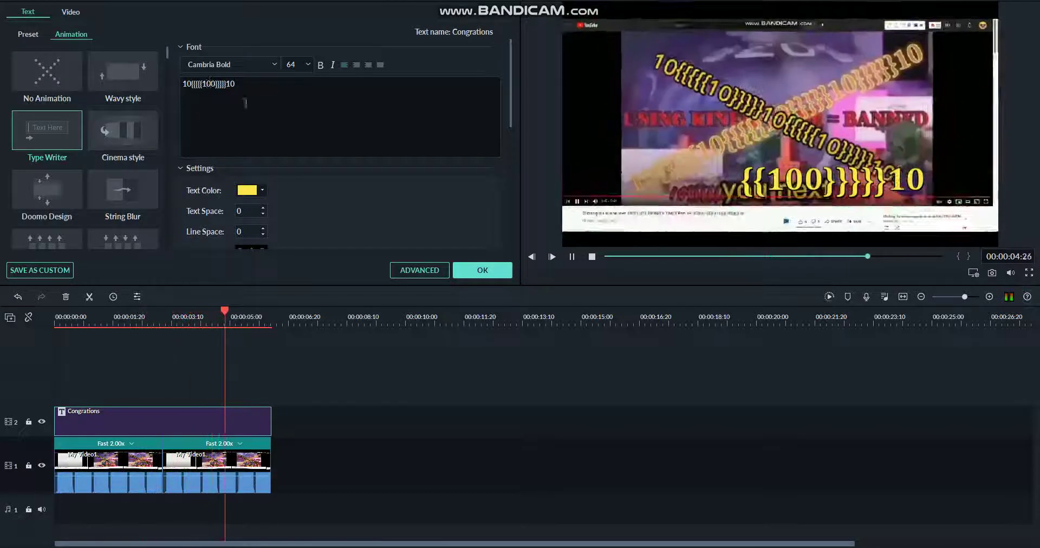
type("0")
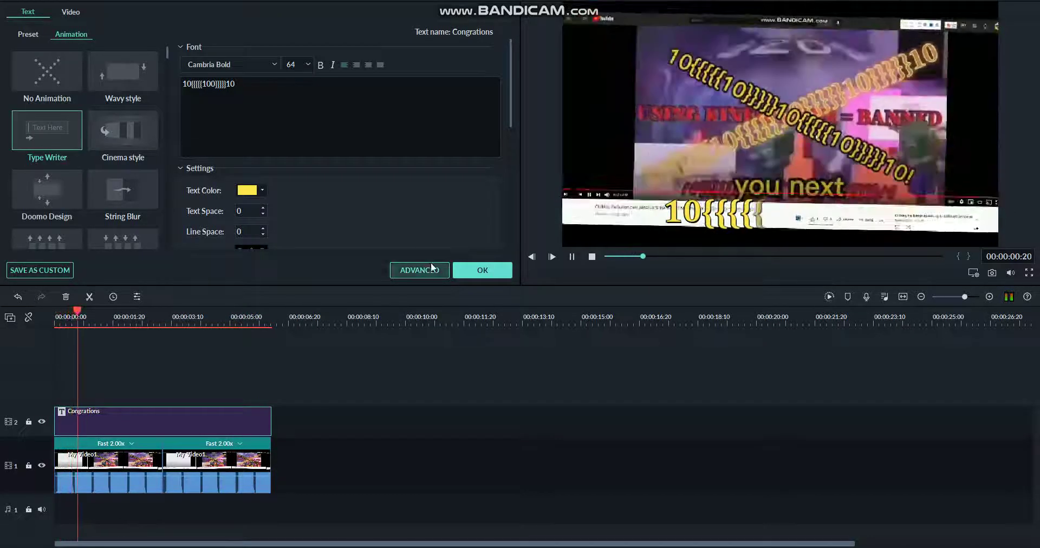
left_click(482, 270)
- Export the titled version as an MP4 file to the computer and close the export windows
left_click(14, 19)
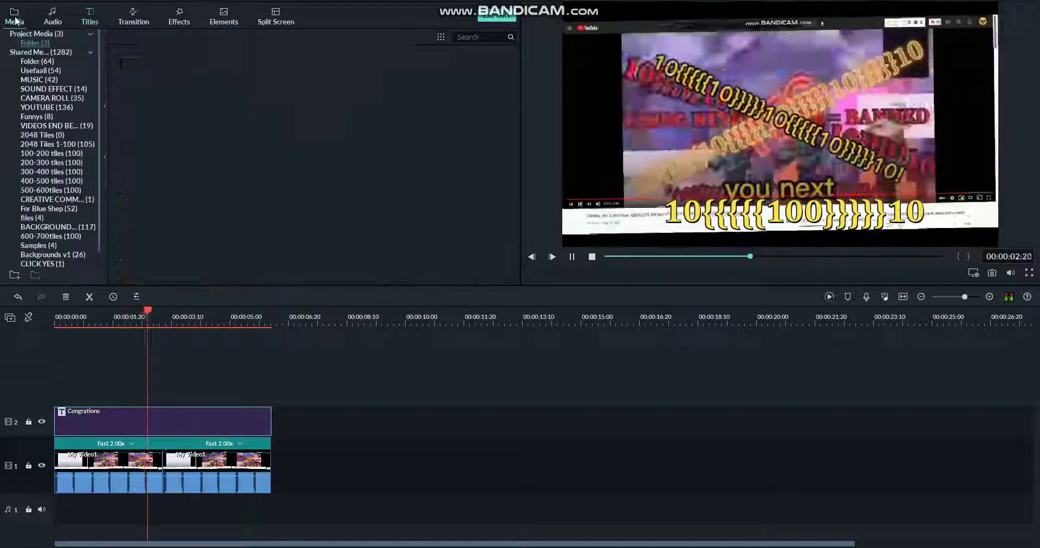
left_click(497, 15)
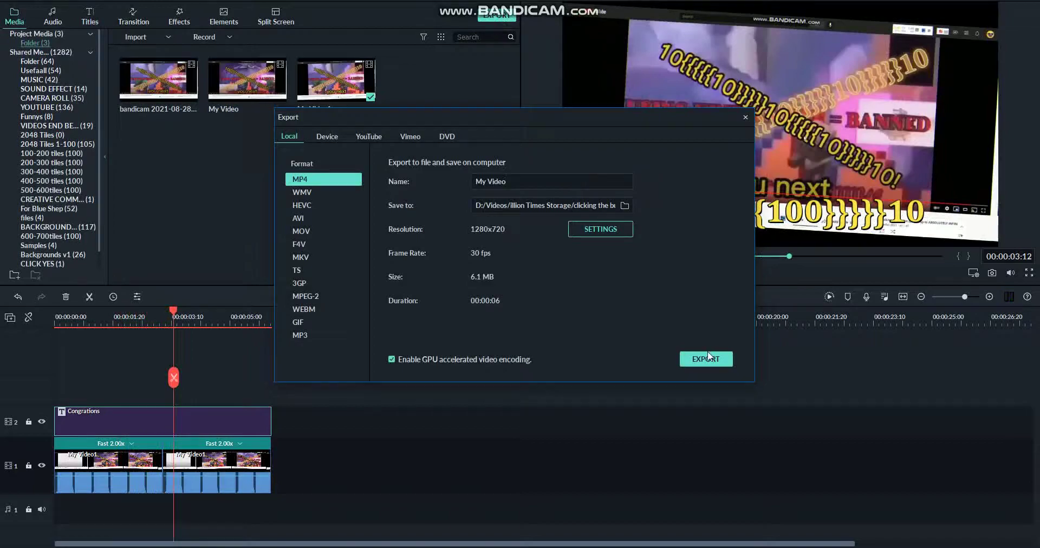
left_click(706, 358)
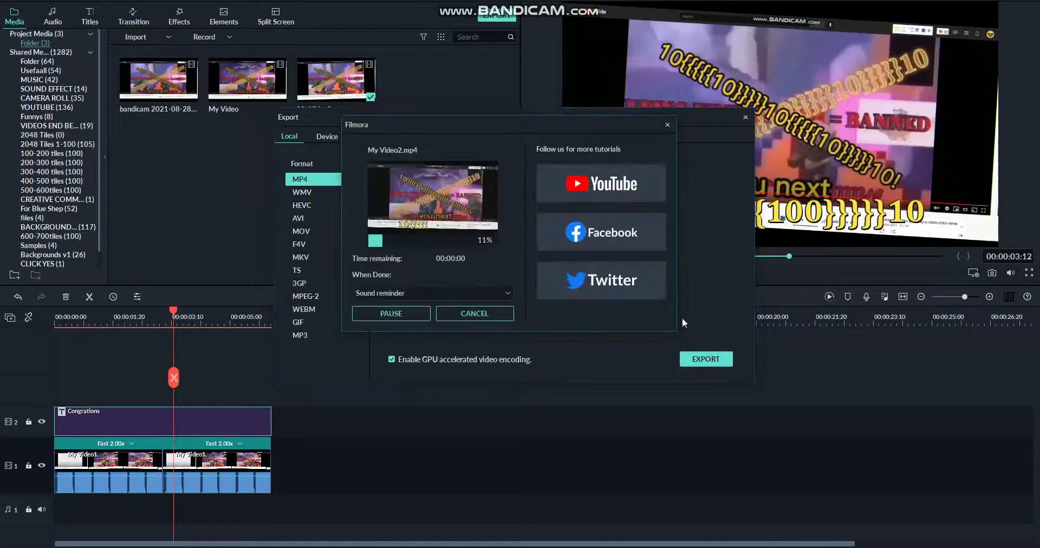
left_click(671, 123)
left_click(746, 115)
- Replace the My Video1 clips on the timeline with the newly exported My Video2 file, keeping the title track
left_click_drag(310, 480, 57, 433)
key("Delete")
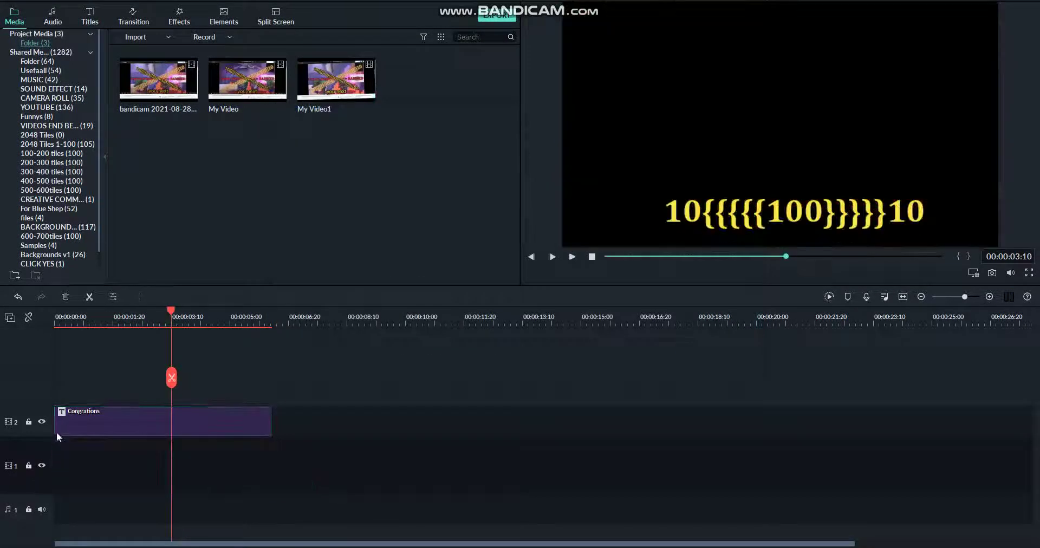
left_click(141, 43)
left_click(142, 51)
double_click(242, 79)
left_click_drag(425, 80, 55, 466)
- Set the My Video2 clip to 2x speed and paste a copy directly after it
left_click(137, 296)
mouse_move(168, 337)
left_click(221, 338)
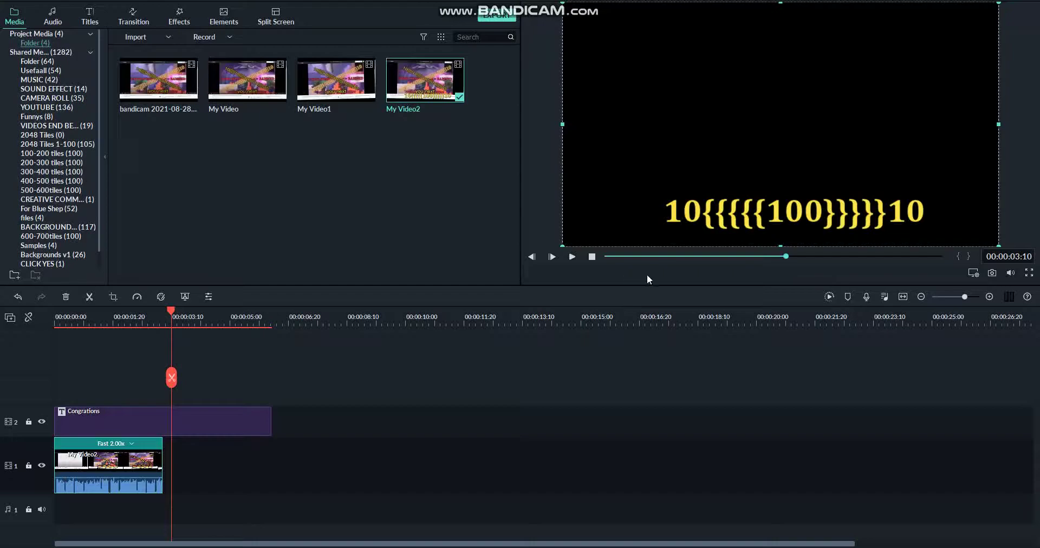
left_click(592, 257)
key("ctrl+v")
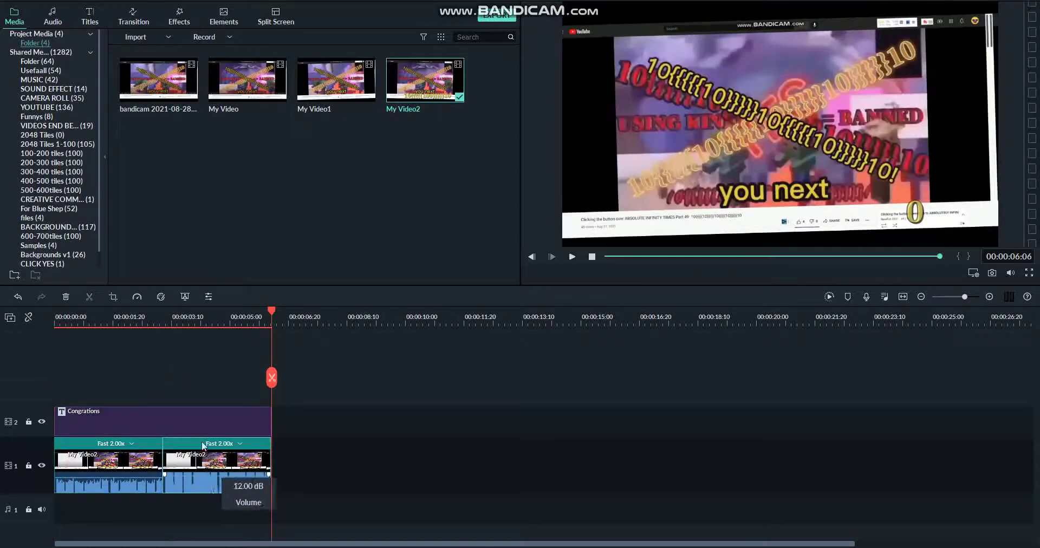
- Move the title to the upper part of the video frame and tilt it clockwise
double_click(155, 428)
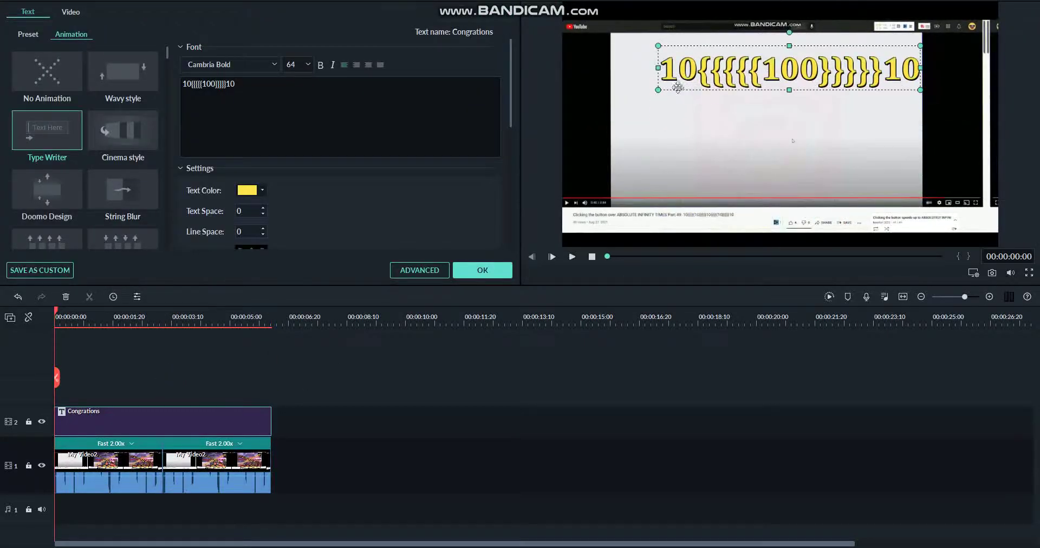
left_click_drag(788, 31, 802, 34)
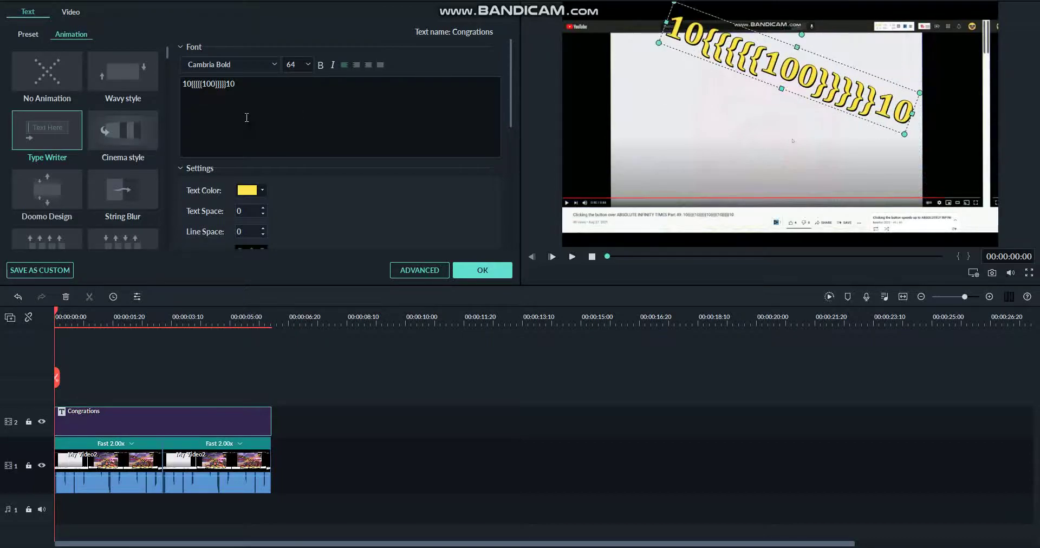
- Change the title text to 10{{{{{10^10}}}}}10 with the Cinema style animation, and play the result
key("BackSpace")
type("^10")
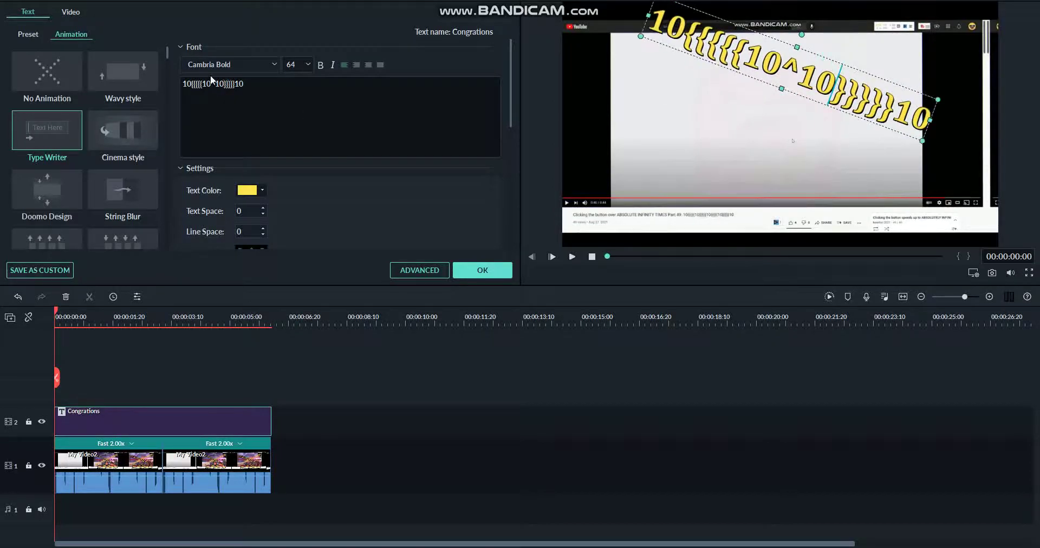
left_click(482, 270)
key("space")
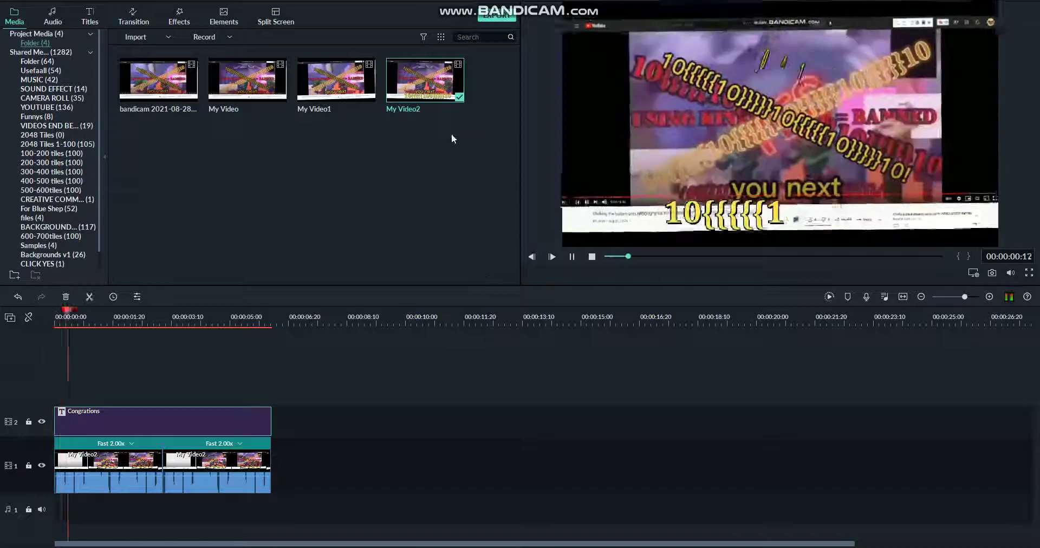
- Export the version with the tilted title as an MP4 file and close the export windows
left_click(497, 16)
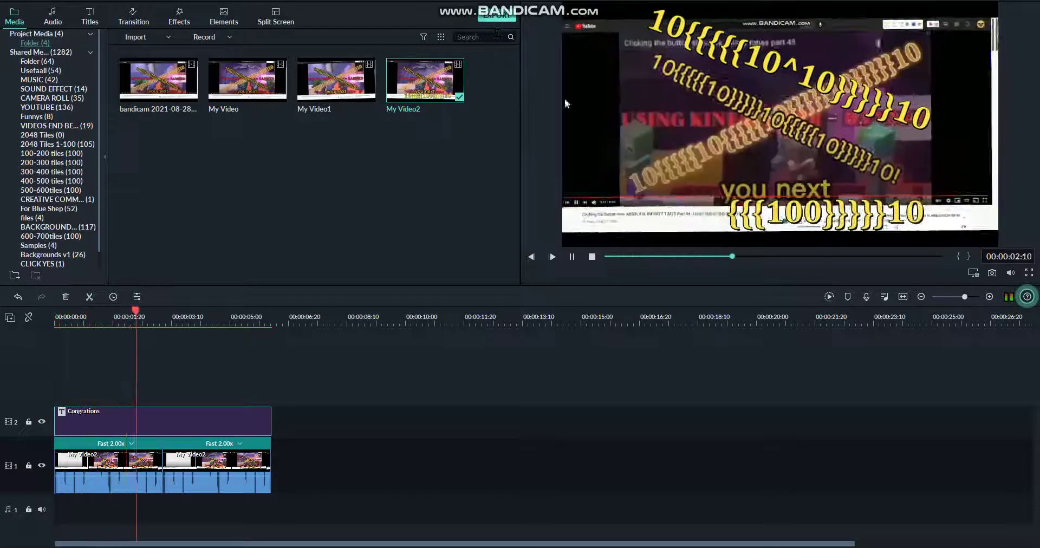
left_click(705, 359)
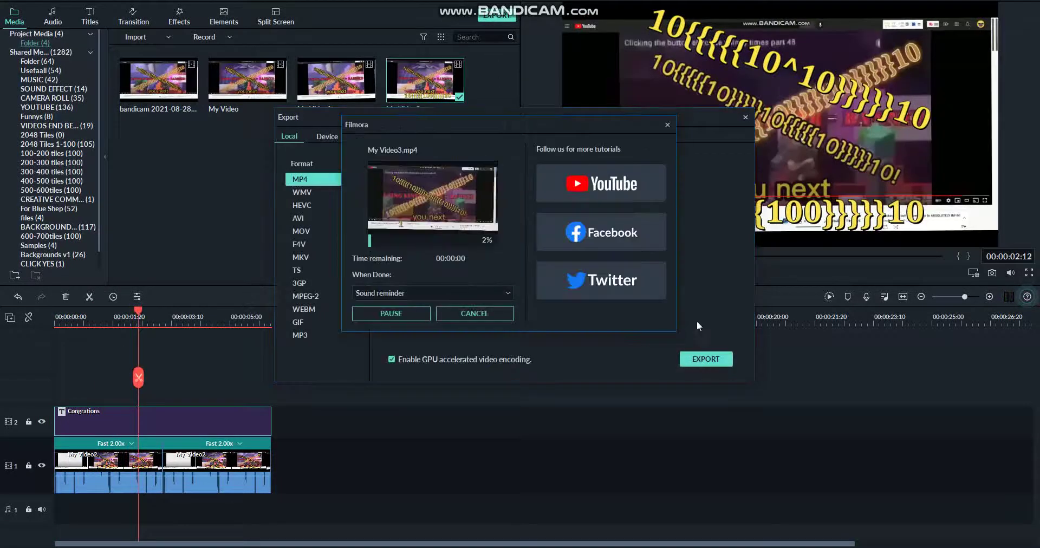
left_click(667, 126)
left_click(745, 117)
- Replace the My Video2 clips on the timeline with the newly exported My Video3 file
left_click_drag(348, 494, 125, 476)
key("Delete")
left_click(136, 37)
left_click(140, 50)
double_click(295, 93)
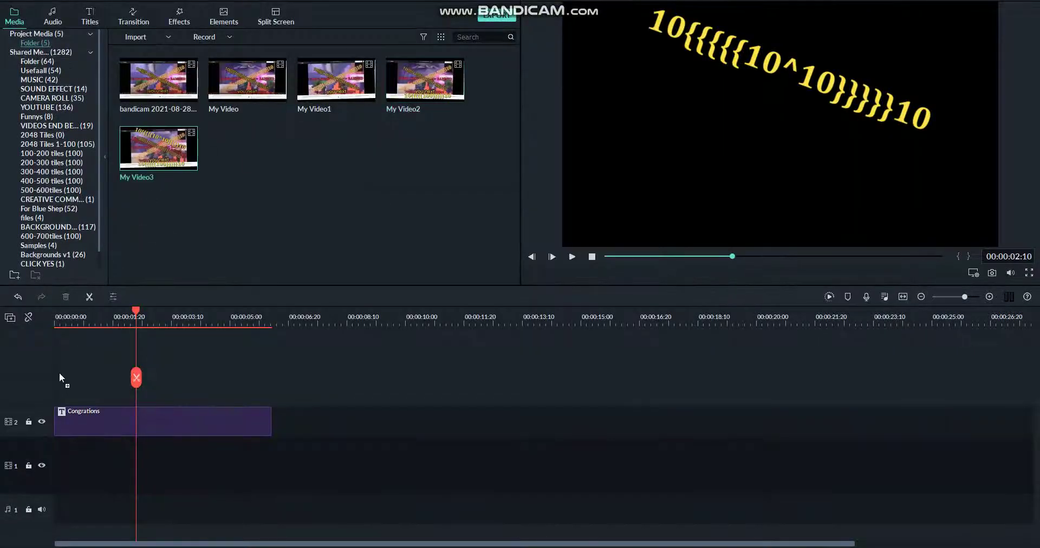
left_click_drag(73, 351, 76, 465)
- Set the My Video3 clip to 2x speed and paste a copy directly after it
left_click(225, 339)
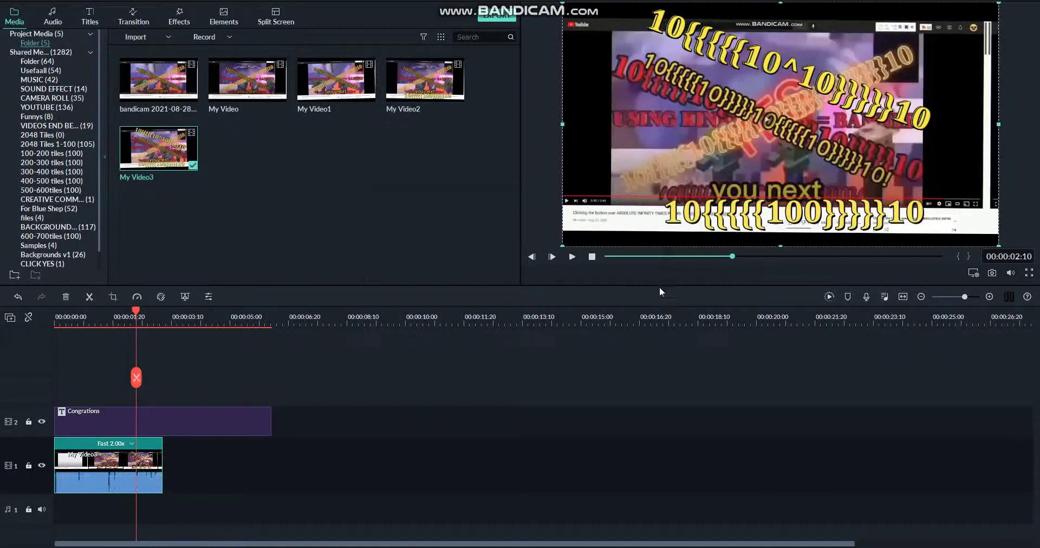
left_click(591, 257)
key("ctrl+v")
- Change the title text to 10{{{{{10^^10}}}}}10 and move it to the lower left of the frame, tilted counterclockwise
double_click(177, 433)
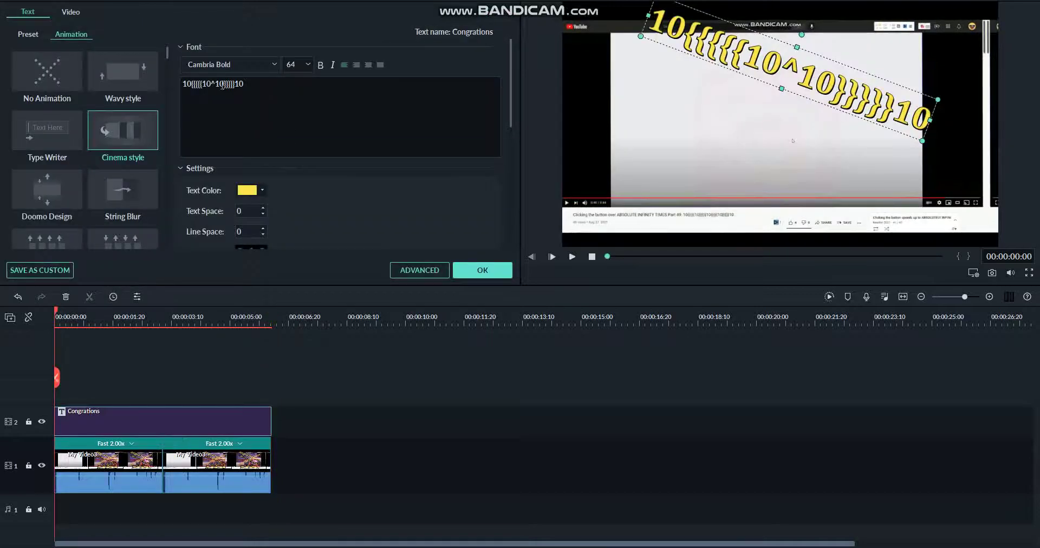
type("^")
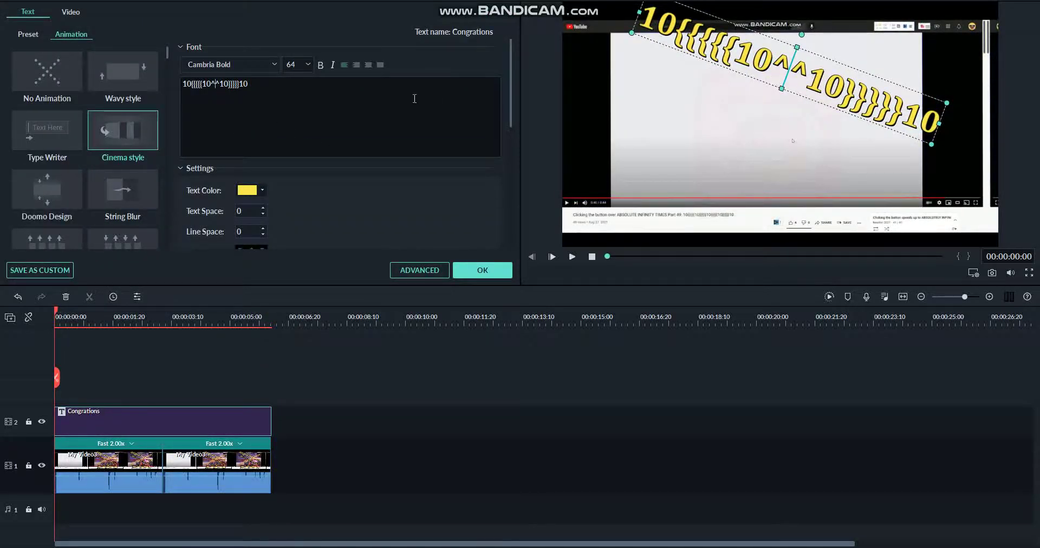
left_click_drag(798, 73, 715, 151)
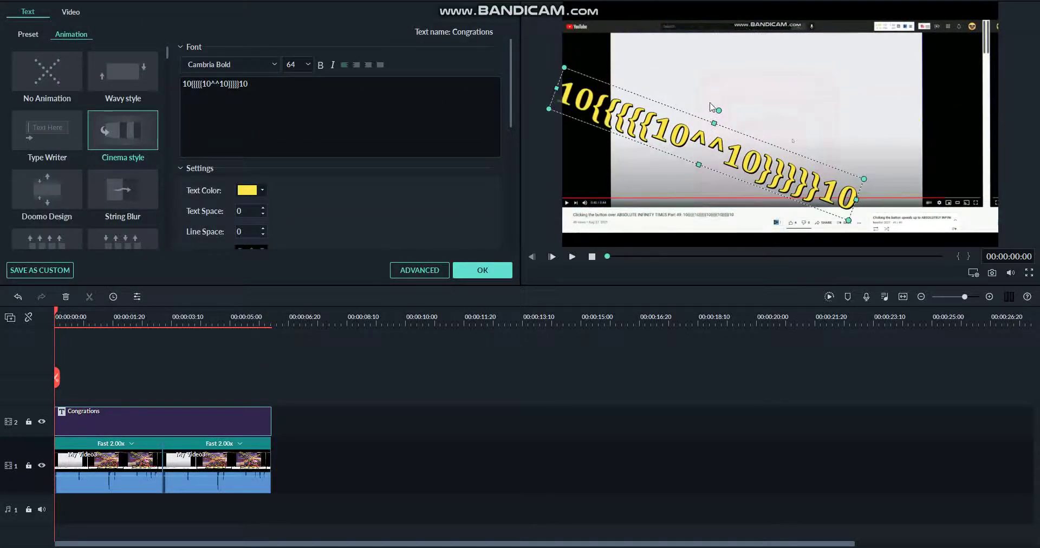
left_click_drag(717, 112, 686, 113)
- Append an apostrophe to the title's first line and add a second line reading TOO SMALL XDDD
left_click(338, 118)
type("'")
key("Return")
type("TOO SMALL XDDD")
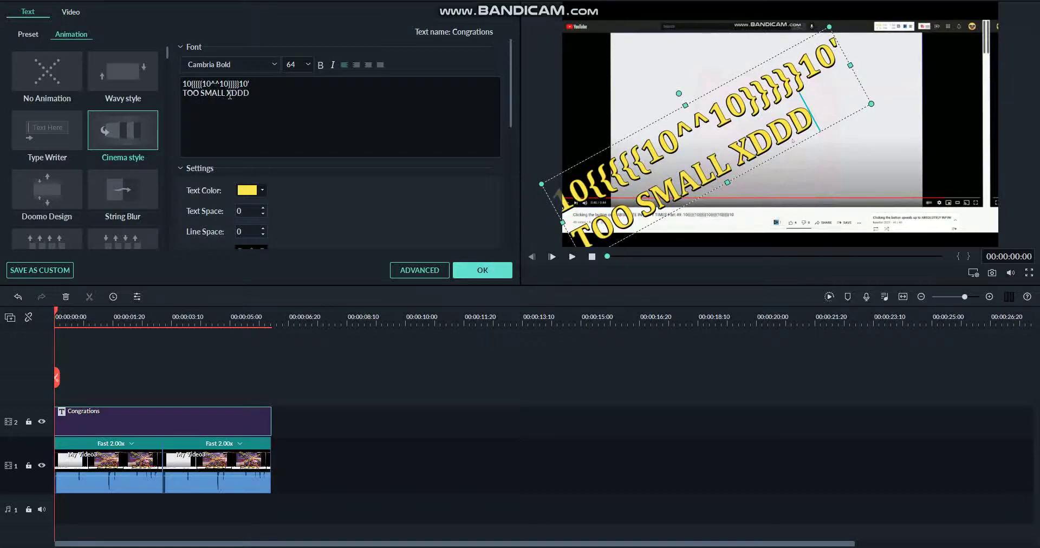
- Replace the title's second line, TOO SMALL XDDD, with LOL
left_click_drag(250, 93, 180, 93)
type("LOL")
left_click(467, 272)
- Export the timeline to the computer as an MP4 with the base name My Video
left_click(484, 21)
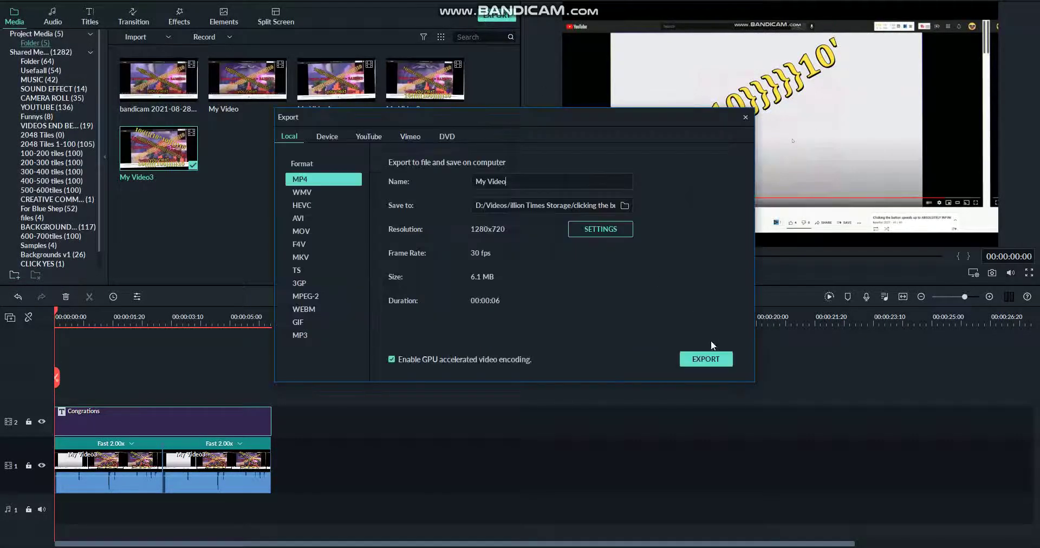
left_click(706, 359)
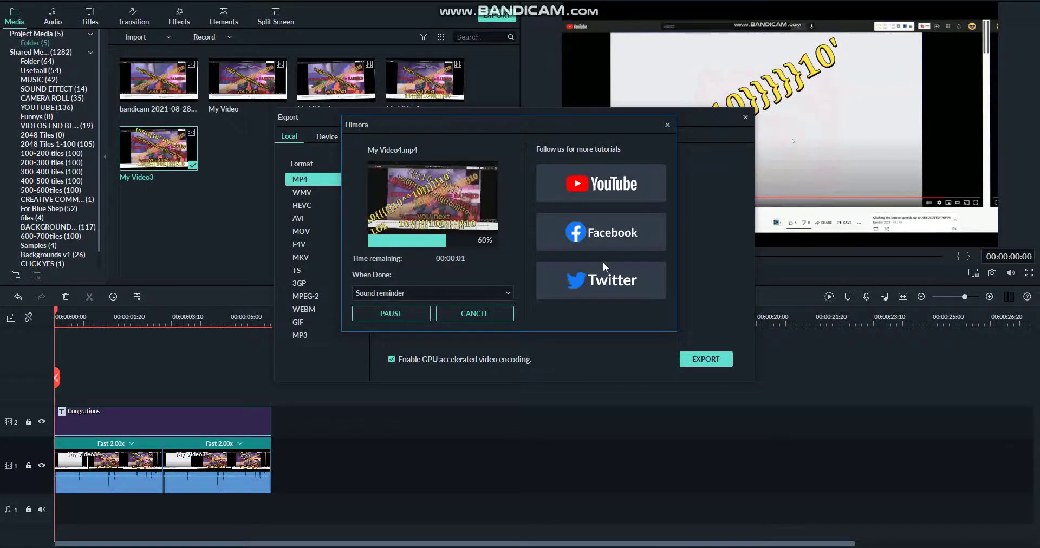
left_click(478, 314)
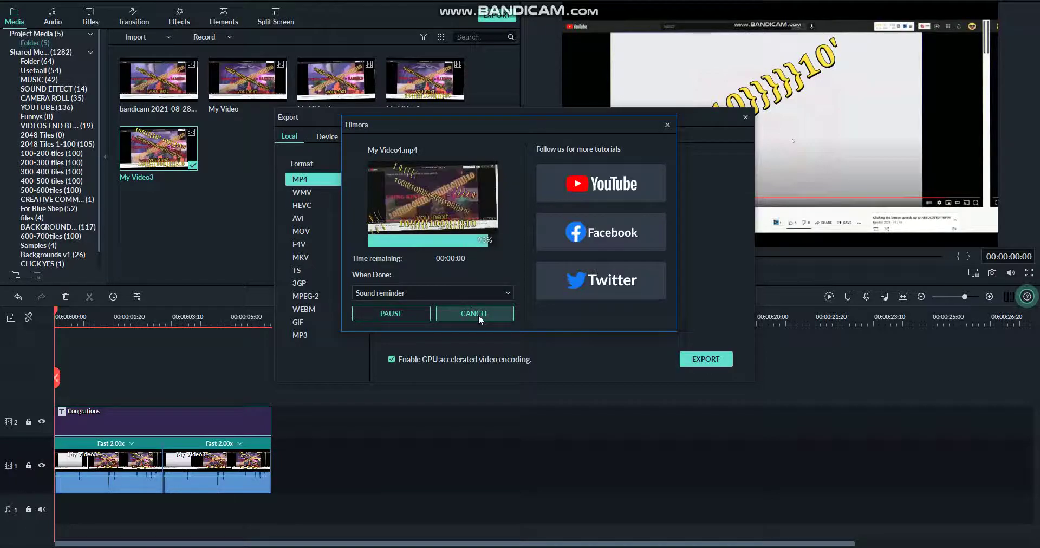
left_click(745, 118)
- Import the exported My Video4 file and place it on the video track in place of the My Video3 clips
left_click(141, 38)
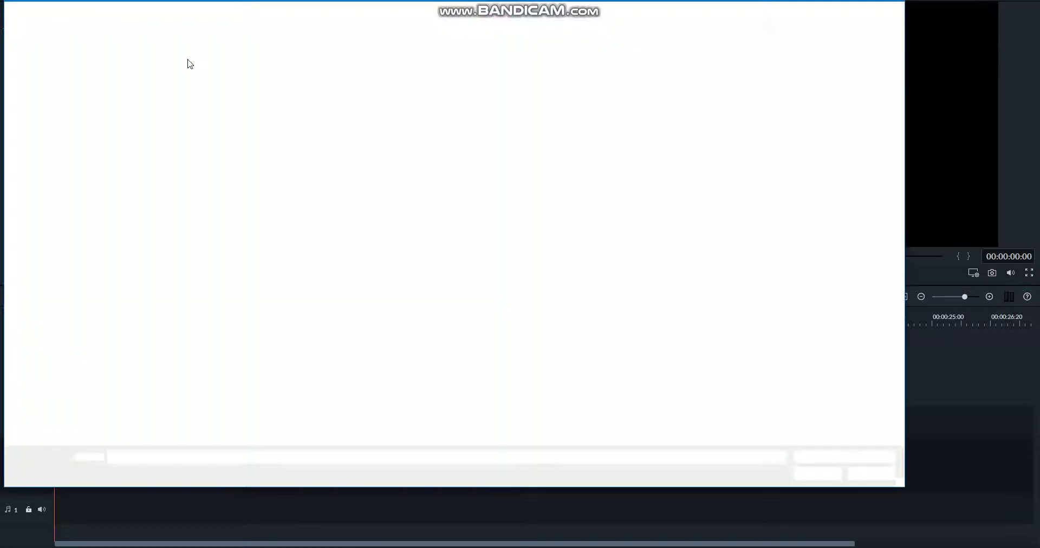
double_click(299, 82)
left_click_drag(225, 149, 10, 471)
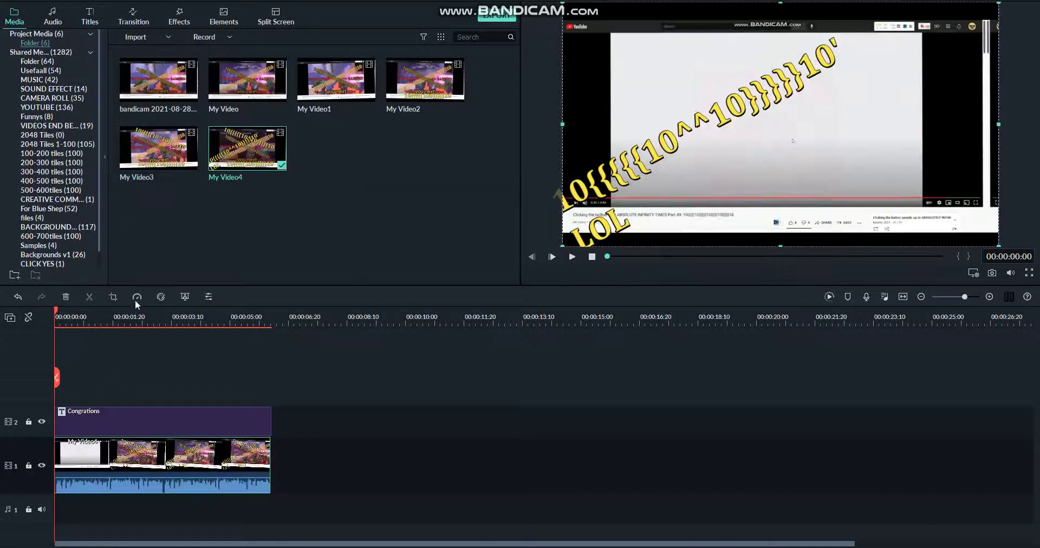
- Set the My Video4 clip to 2x speed and paste a copy directly after it
left_click(220, 338)
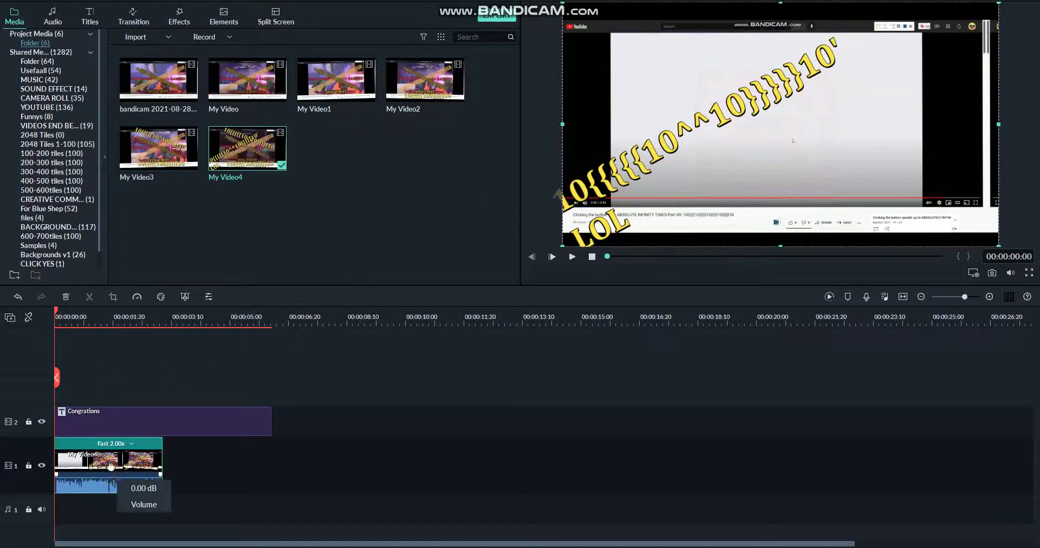
key("ctrl+c")
key("ctrl+v")
- Straighten the two-line title to horizontal and move it to the middle right of the frame
double_click(177, 420)
left_click_drag(712, 104, 837, 92)
left_click(217, 461)
left_click(807, 145)
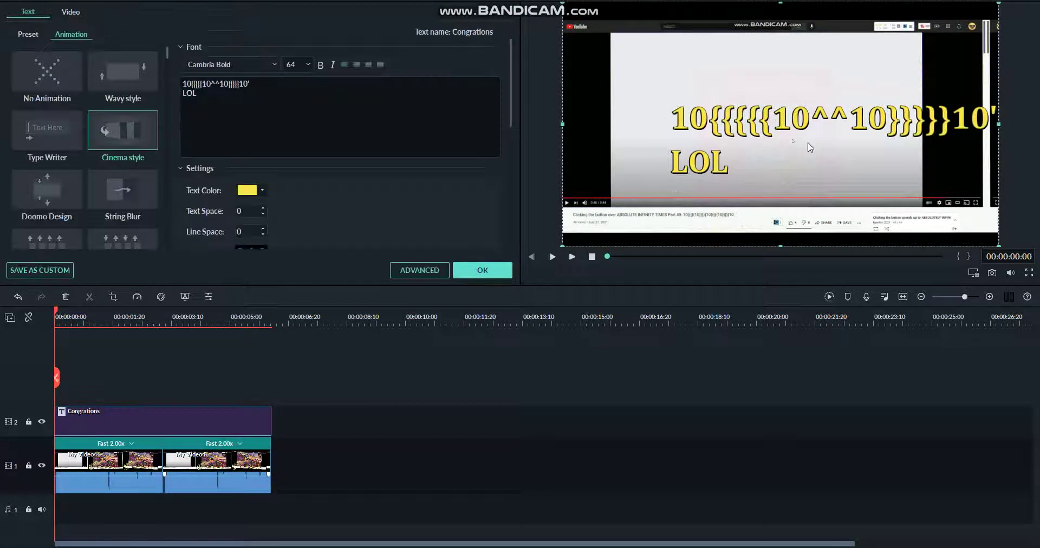
- Change the title to the single line 10{{{{{10{10}10}}}}}10' and give it the Push animation
left_click(132, 203)
key("BackSpace")
key("BackSpace")
left_click(218, 93)
key("BackSpace")
key("BackSpace")
type("{10}")
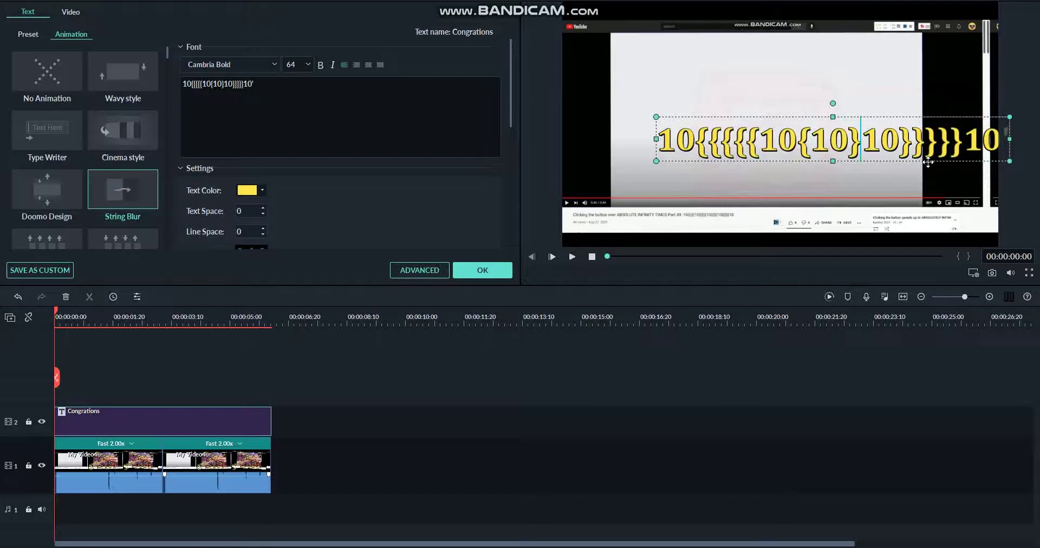
scroll(119, 178, "down", 3)
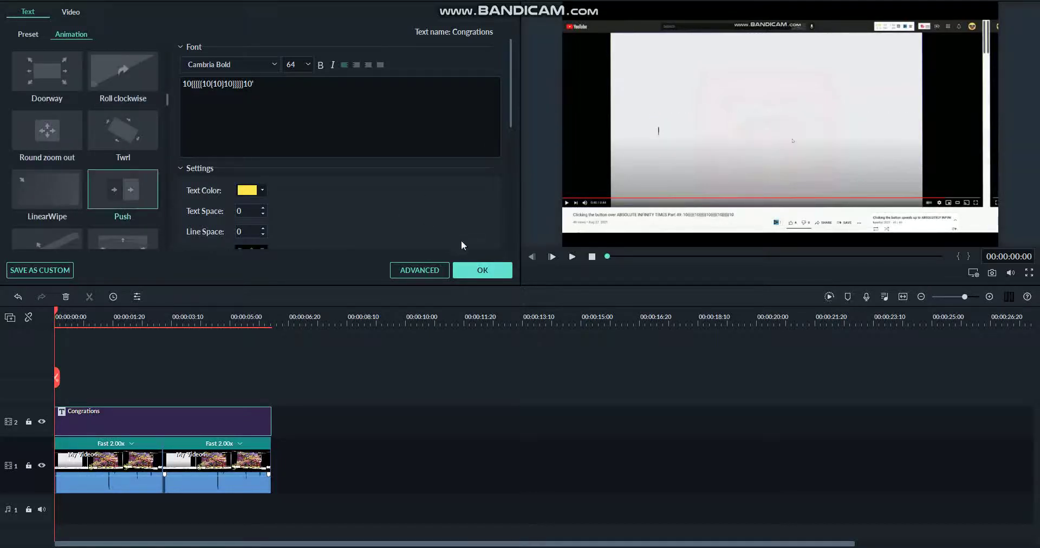
left_click(503, 264)
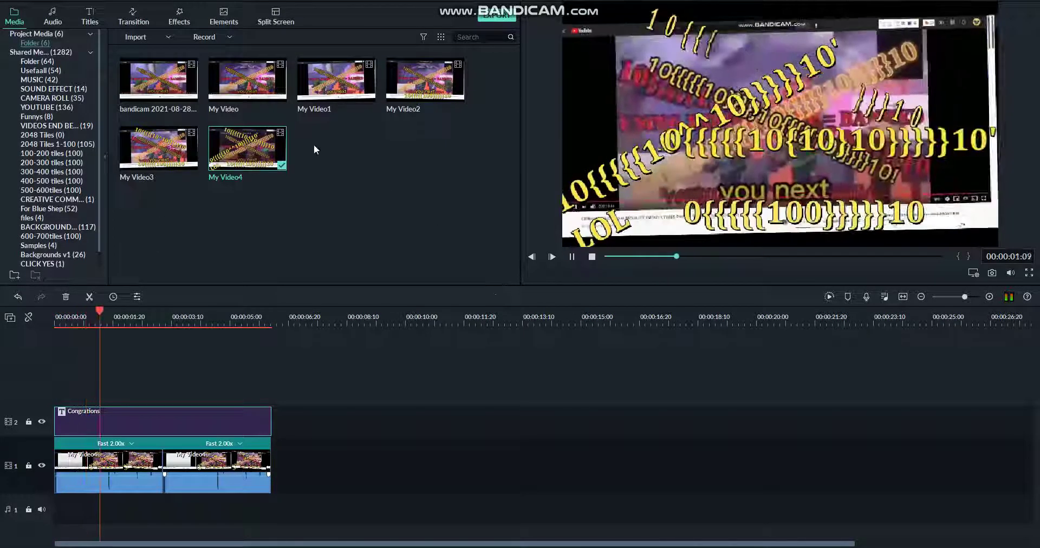
- Add the Blue Explosion effect on a track between the title and the My Video4 clips
left_click(178, 17)
left_click_drag(159, 79, 272, 433)
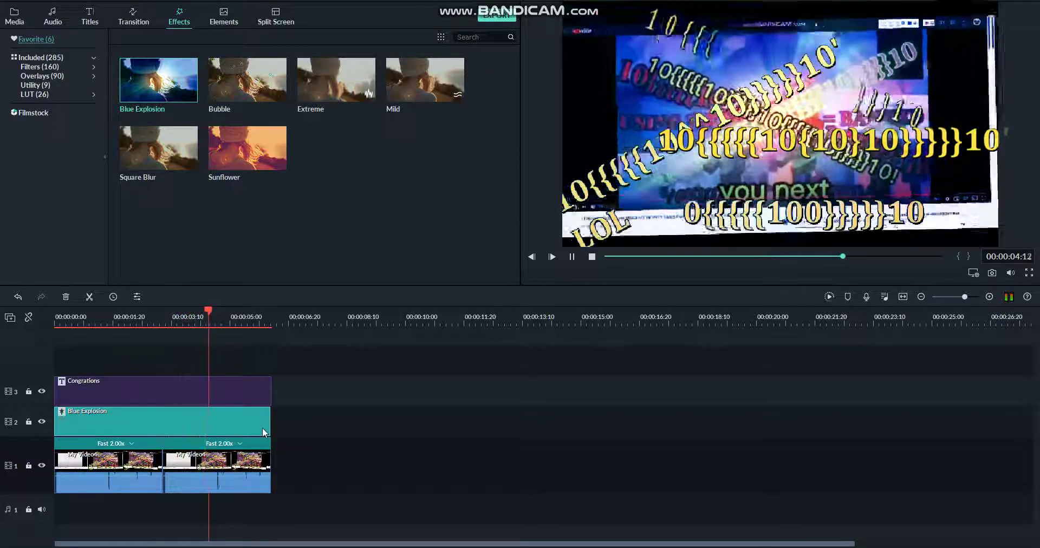
- Export the timeline with the Blue Explosion effect as an MP4 with the base name My Video
left_click(493, 17)
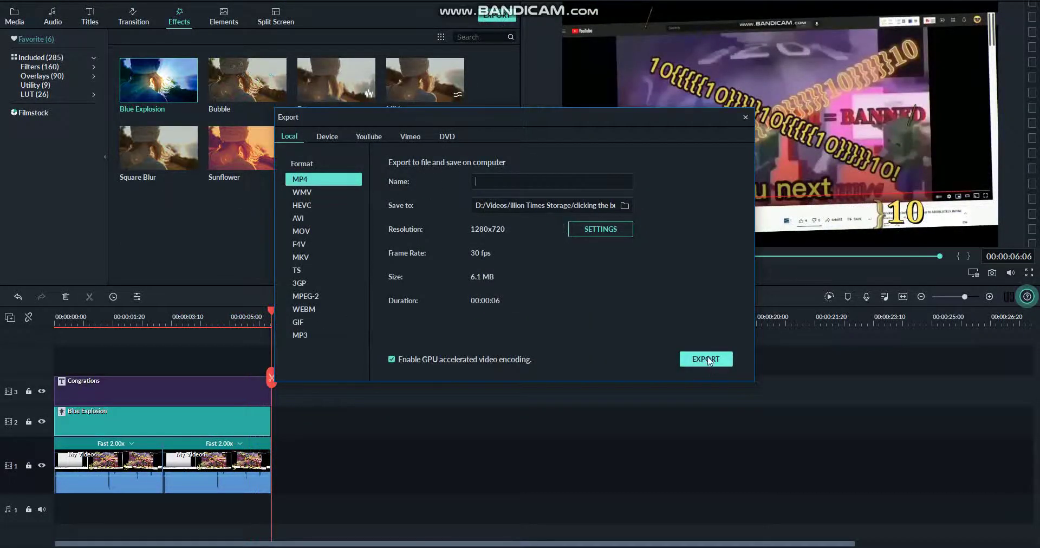
left_click(706, 359)
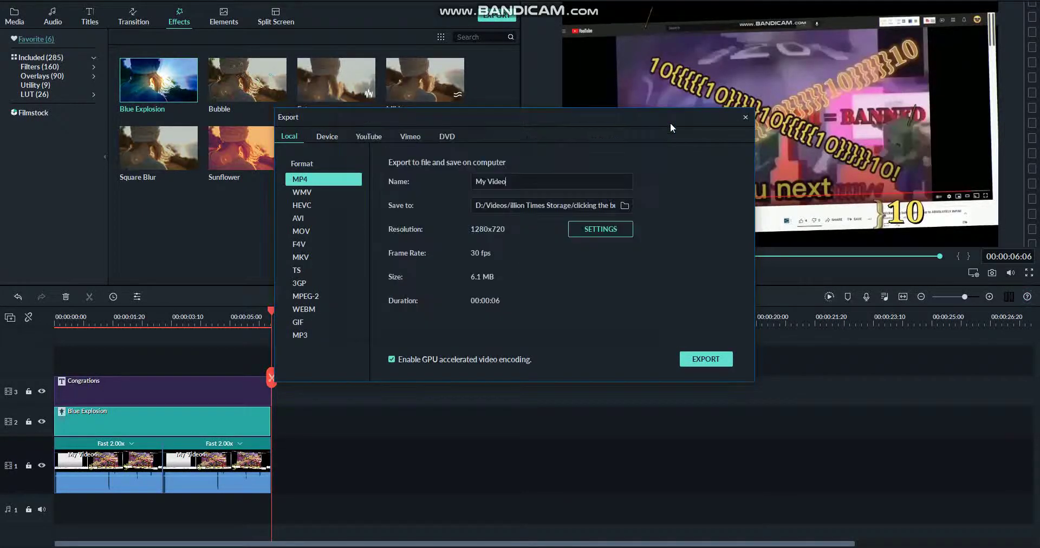
left_click(747, 118)
- Delete the My Video4 clips, import the exported My Video5 file and place it at the start of the video track
left_click_drag(437, 459, 148, 450)
key("Delete")
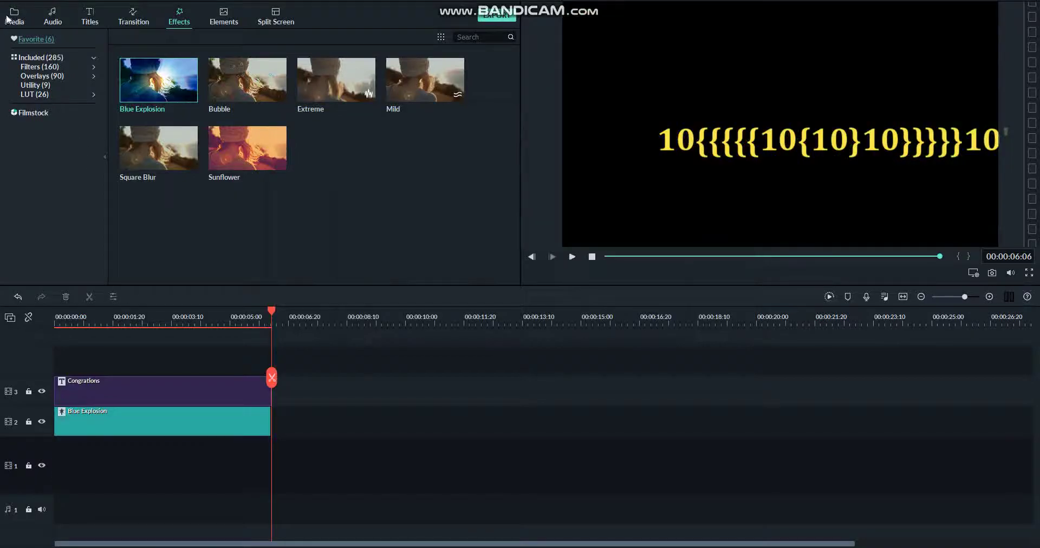
left_click(9, 20)
left_click(140, 41)
left_click(157, 52)
double_click(400, 105)
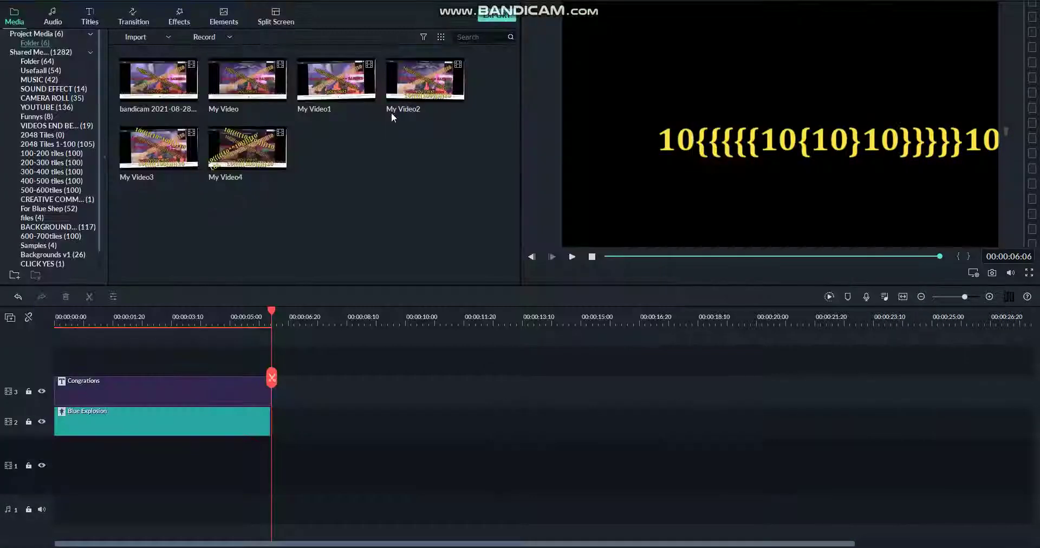
left_click_drag(92, 440, 92, 441)
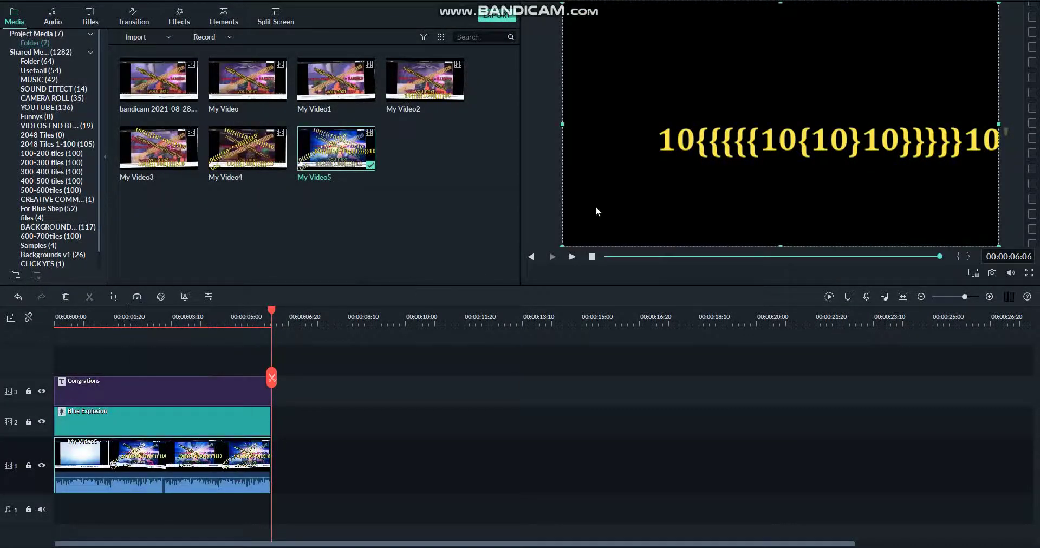
- Set the My Video5 clip to 3x speed and paste two copies directly after it
key("ctrl+r")
key("Return")
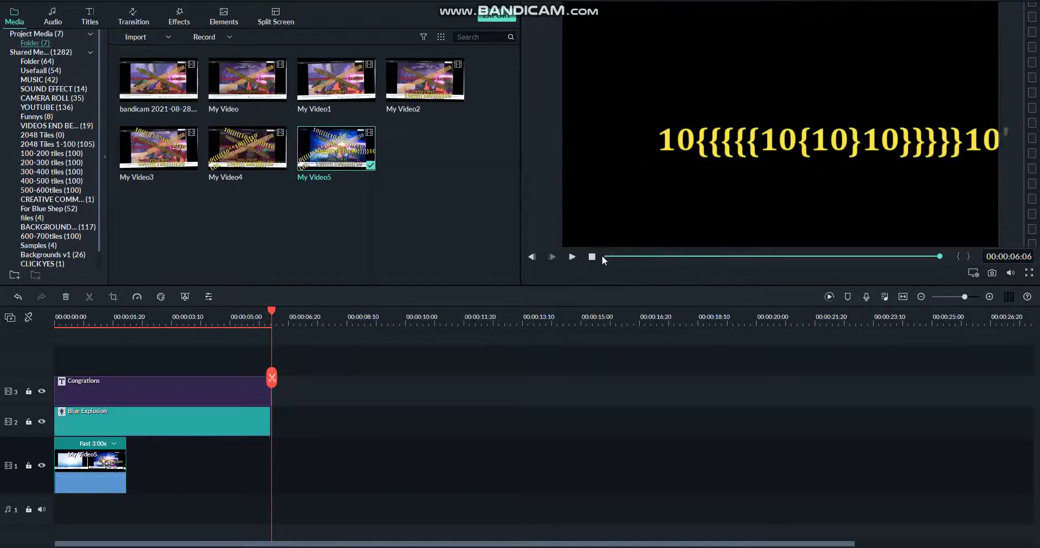
key("ctrl+v")
key("ctrl+v")
- Move the title up a track and add the Extreme effect beneath it, extended to the end of the video
left_click_drag(159, 423, 158, 355)
left_click(179, 24)
left_click_drag(368, 92, 151, 420)
left_click_drag(225, 407, 271, 408)
- Move the title to the left of the frame and tilt it counterclockwise
double_click(214, 373)
left_click_drag(833, 143, 728, 151)
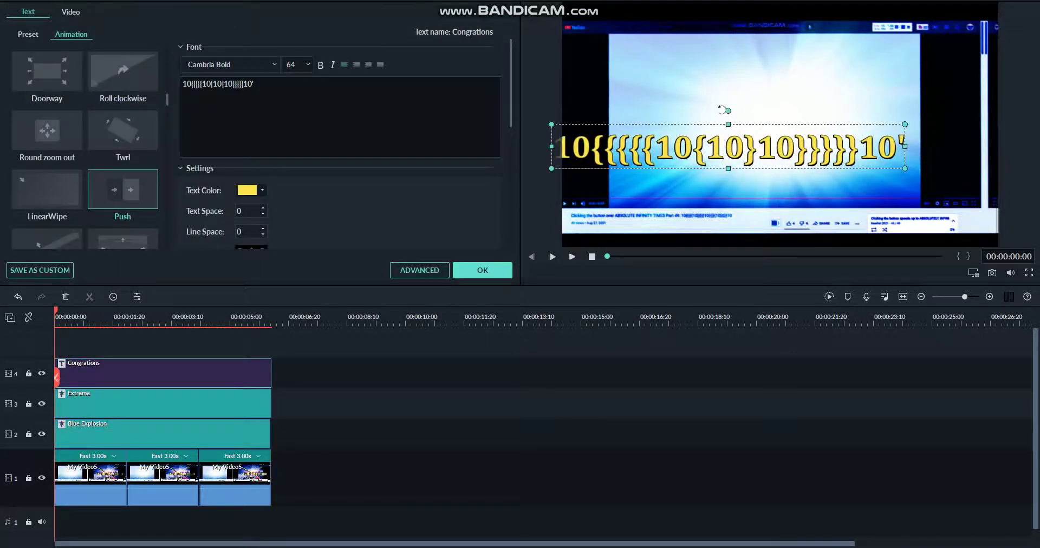
left_click_drag(726, 110, 713, 113)
- Change the title text to 10{{{{{10{{10}}10}}}}}10' and give it the Fade Zoom In animation
type("}")
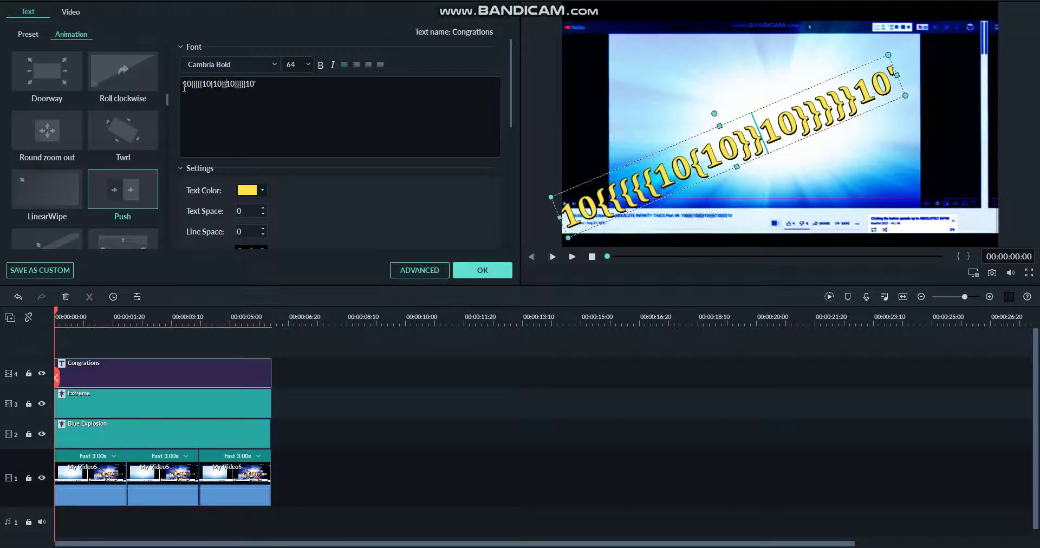
left_click(219, 84)
type("{")
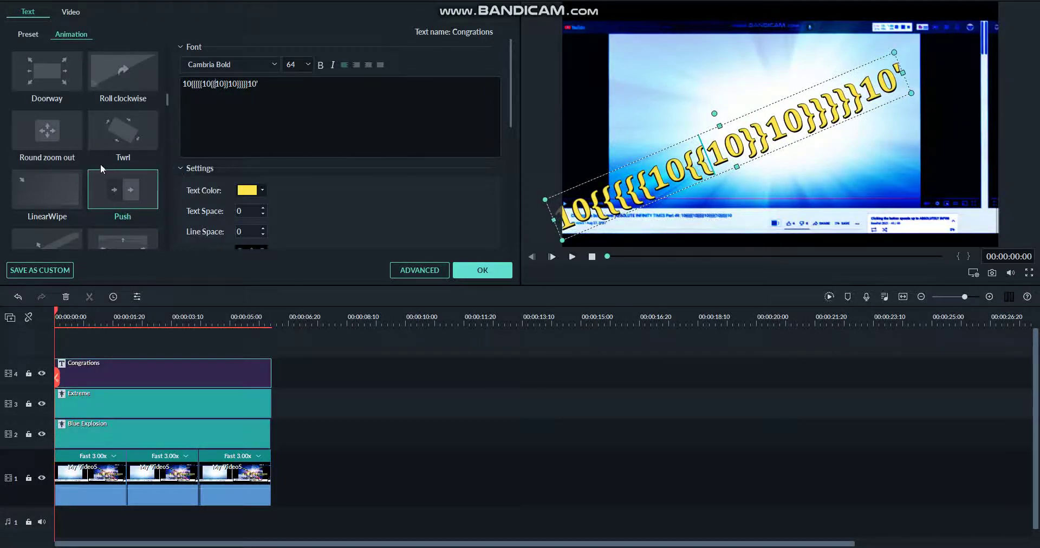
scroll(147, 175, "down", 5)
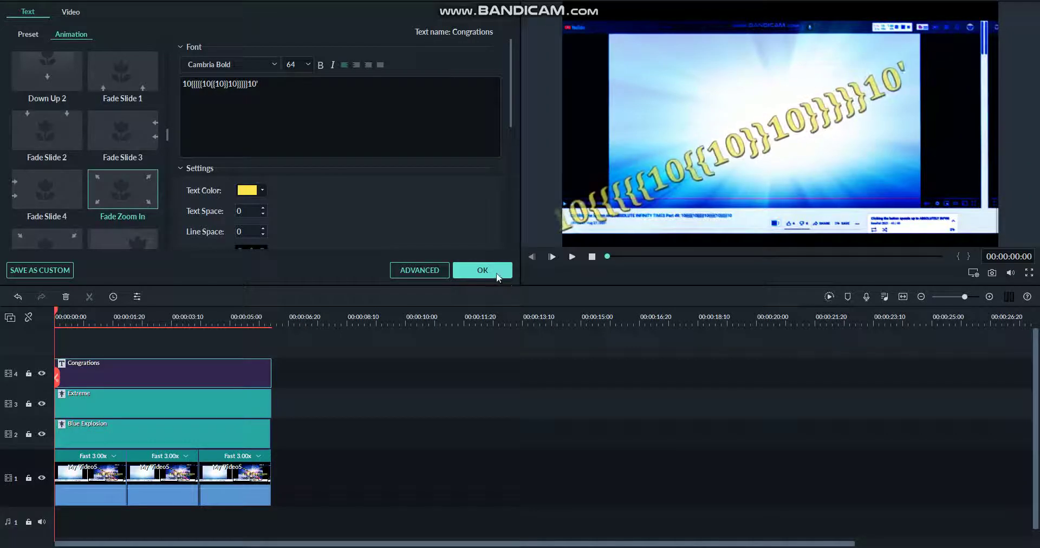
left_click(496, 272)
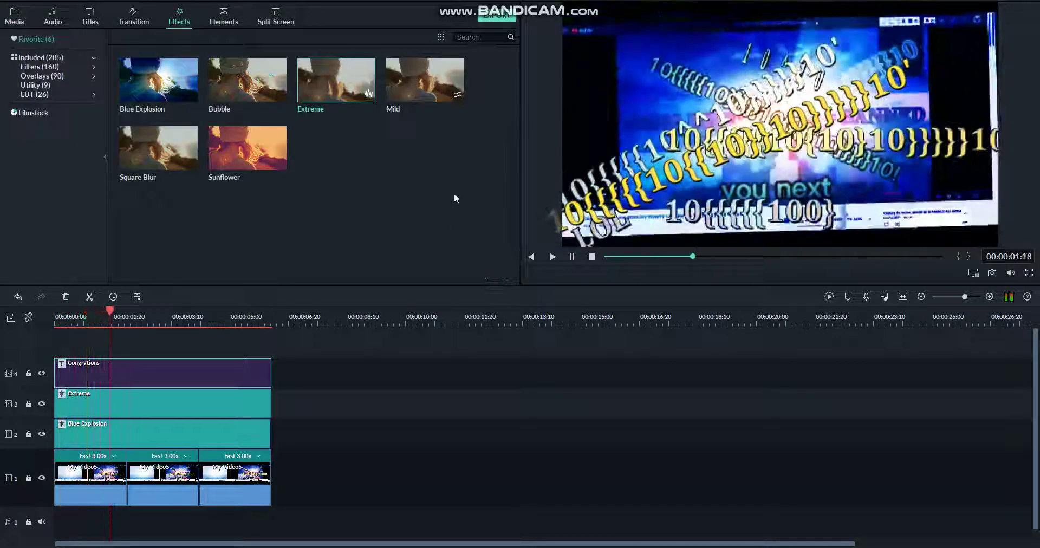